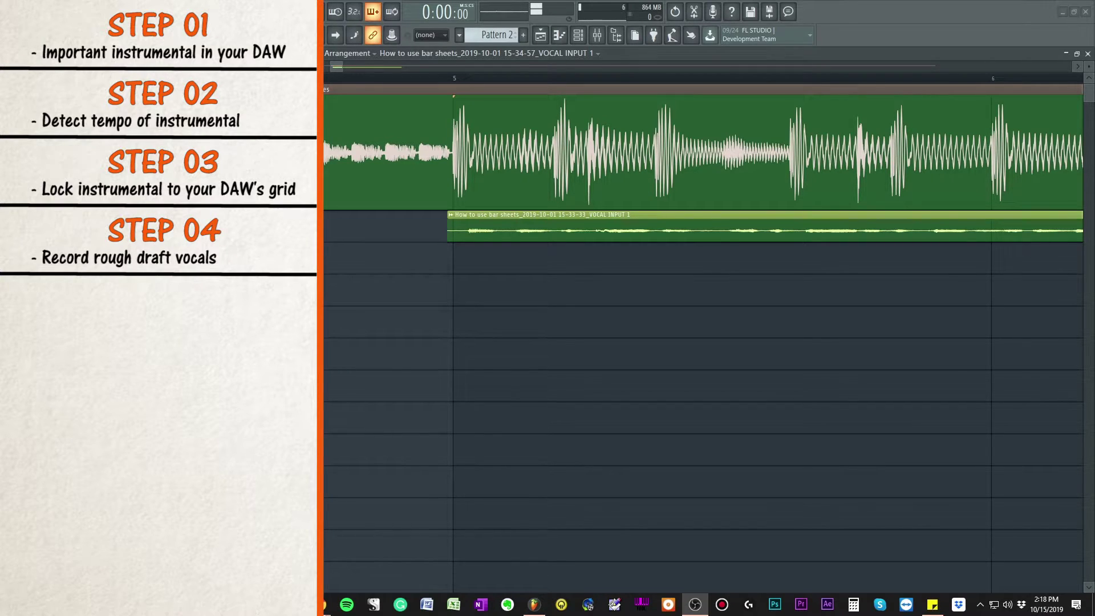
Loop bar 5 in the playlist and play it back with the recorded rough vocal
left_click_drag(342, 67, 396, 61)
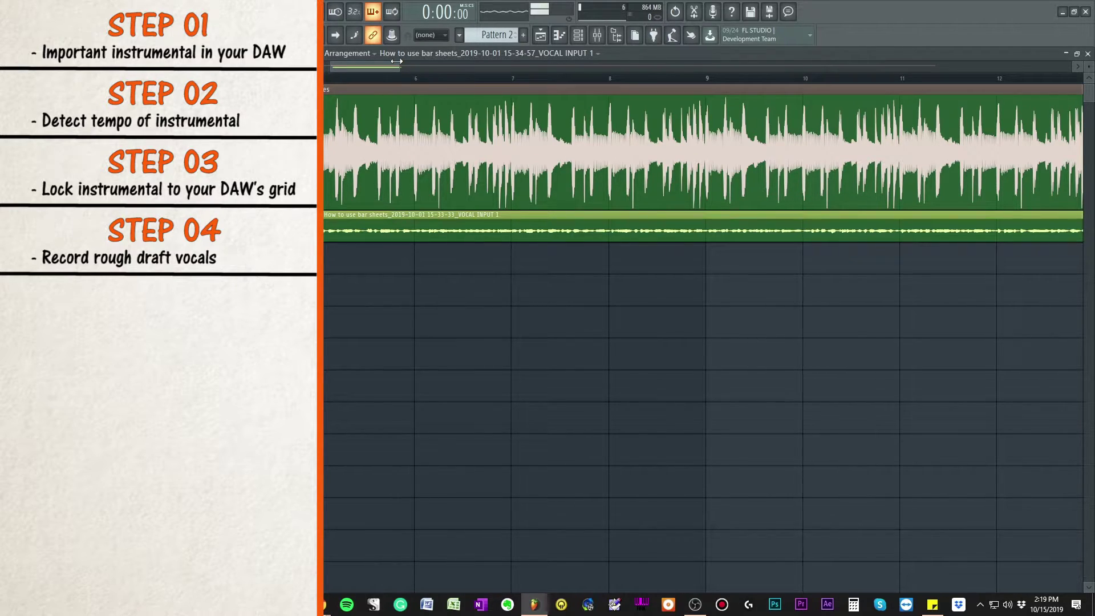
left_click_drag(327, 82, 356, 72)
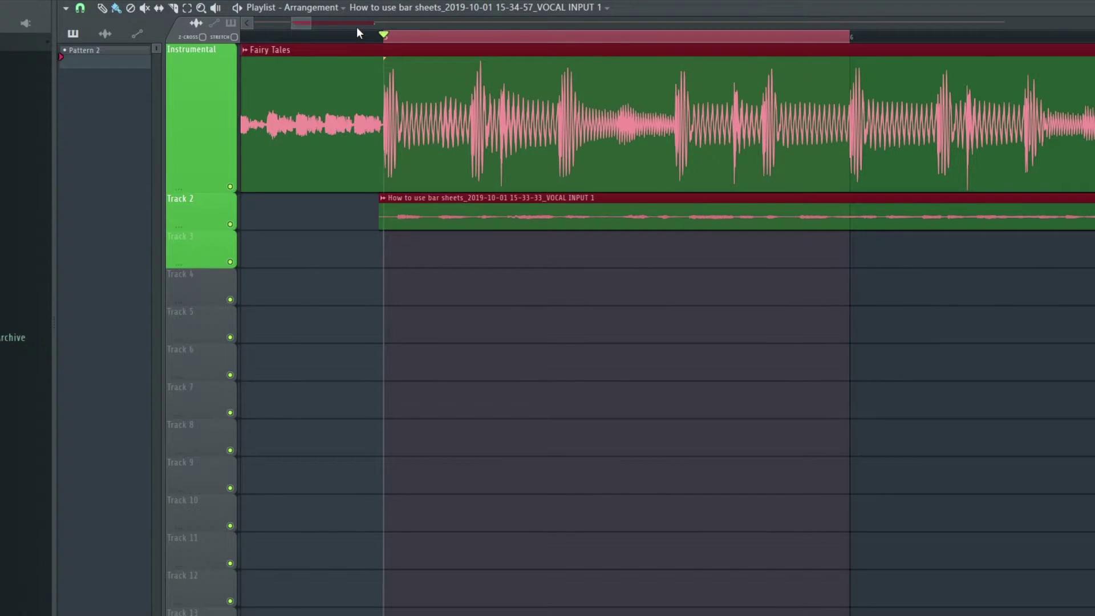
left_click(383, 33)
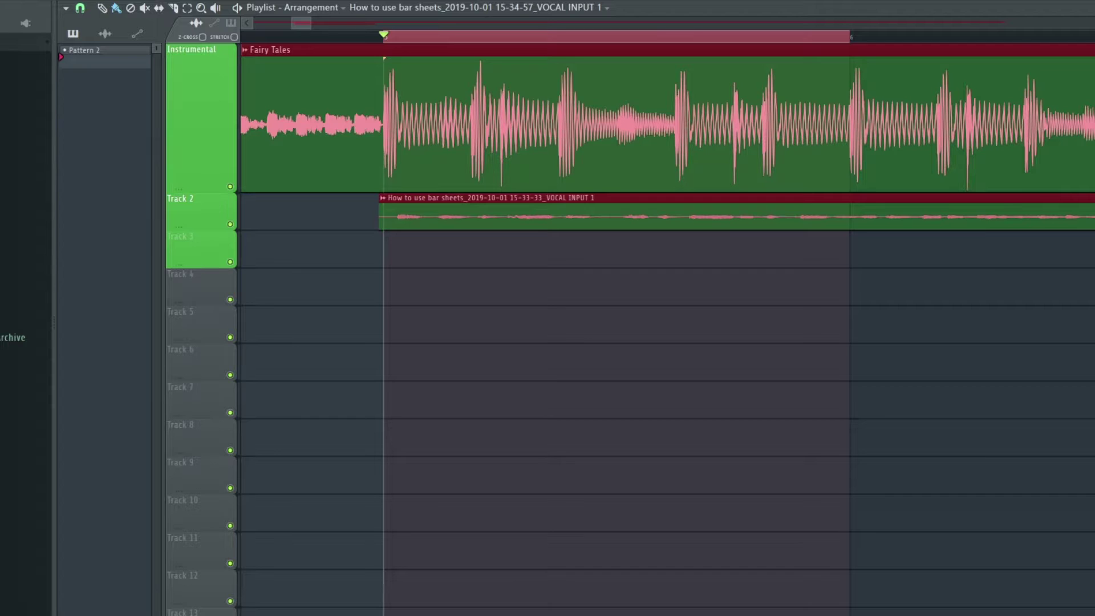
key("space")
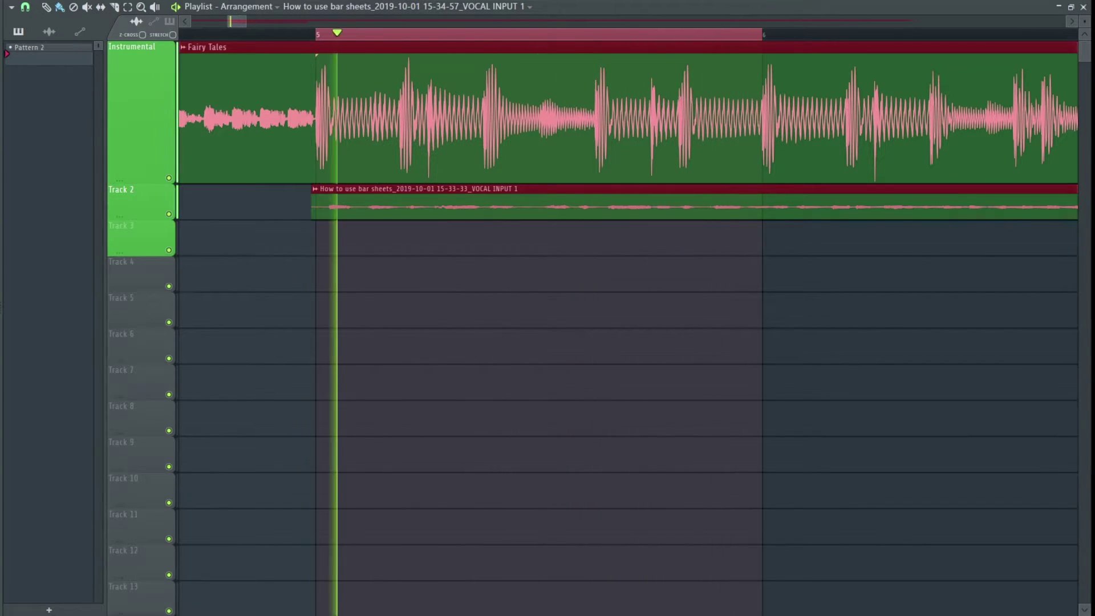
key("space")
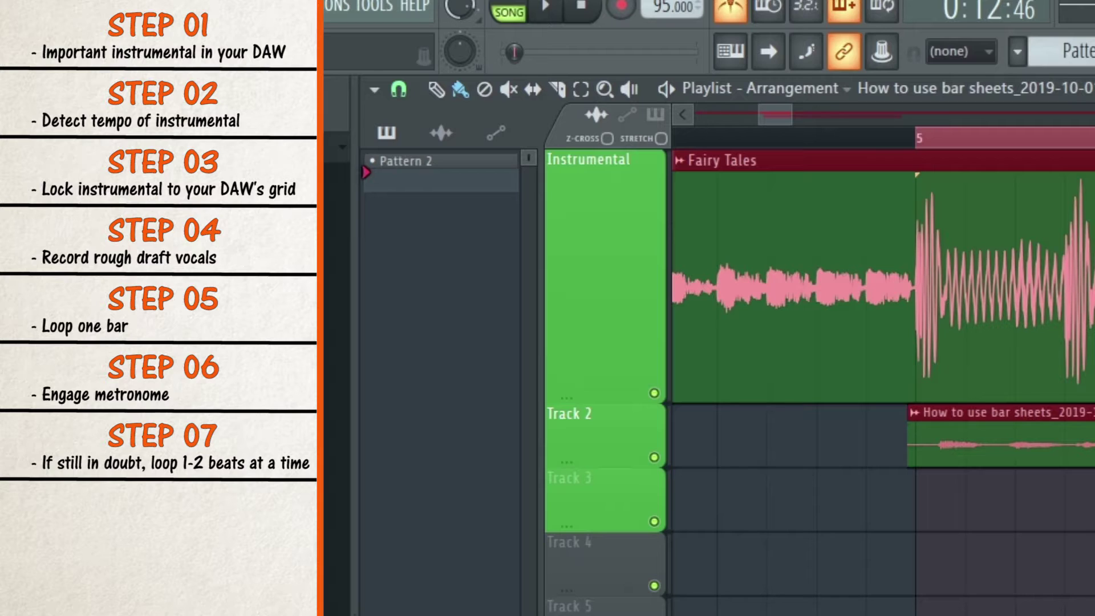
Set the playlist snap to 1/4 beat and loop the first beat of bar 5
left_click(406, 93)
left_click(442, 436)
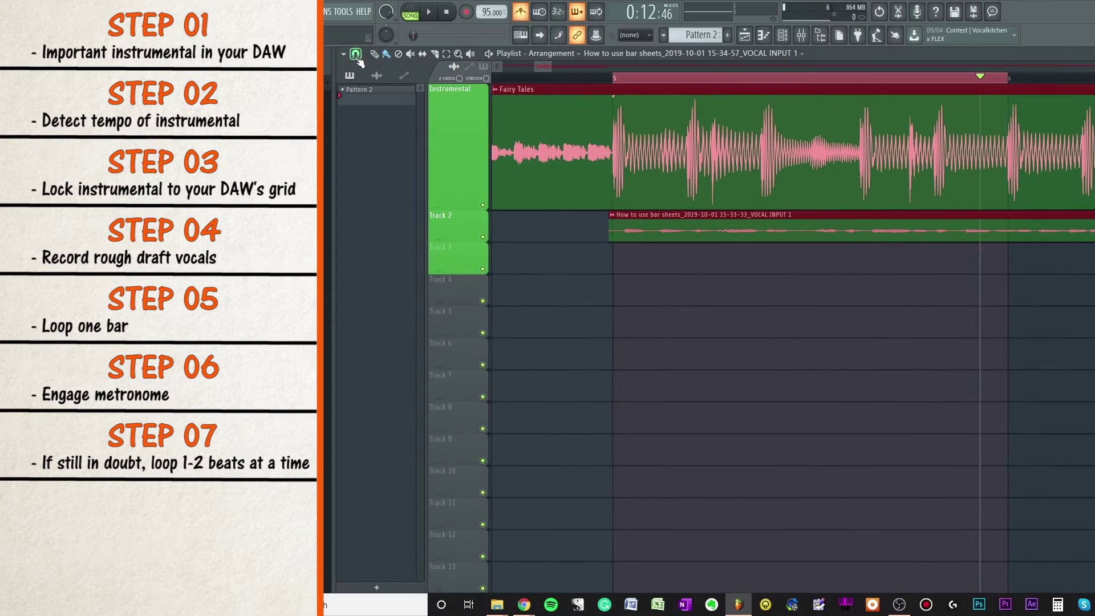
left_click(398, 90)
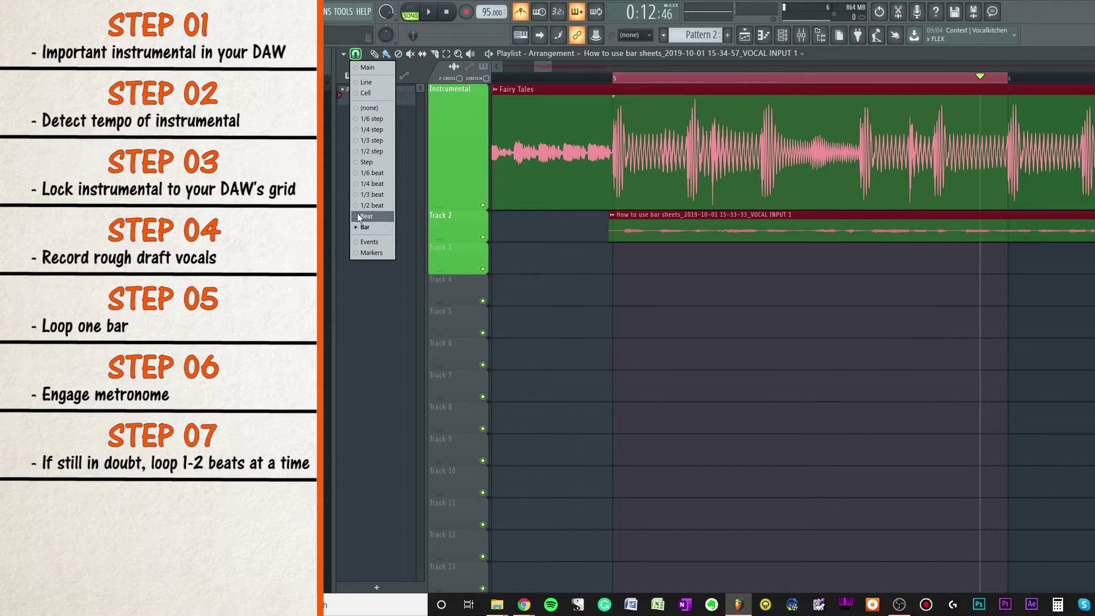
left_click(372, 184)
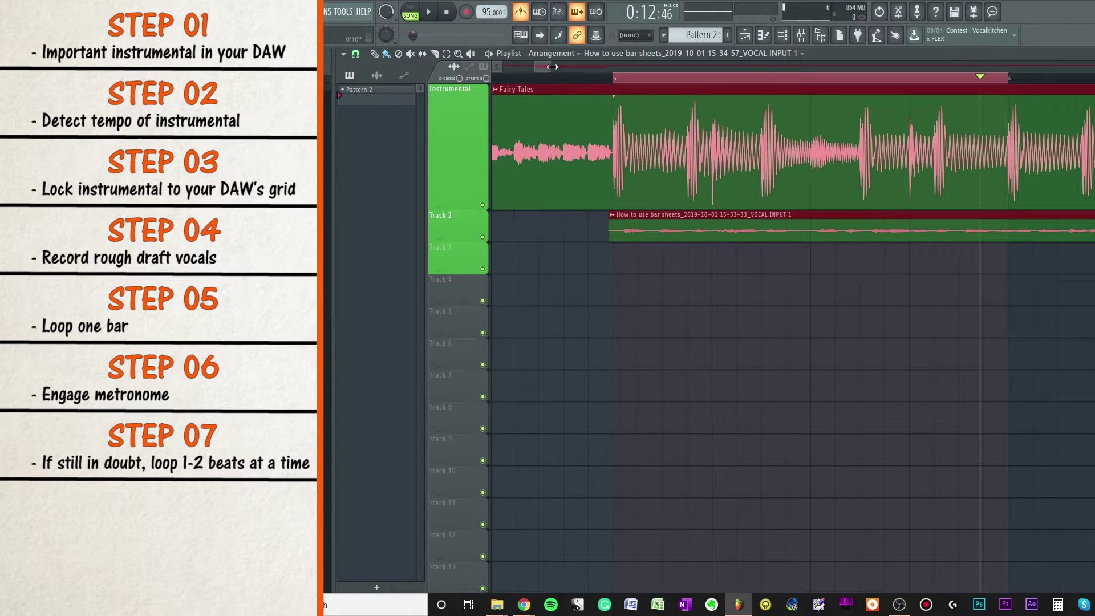
scroll(556, 62, "up", 1)
left_click_drag(635, 81, 756, 79)
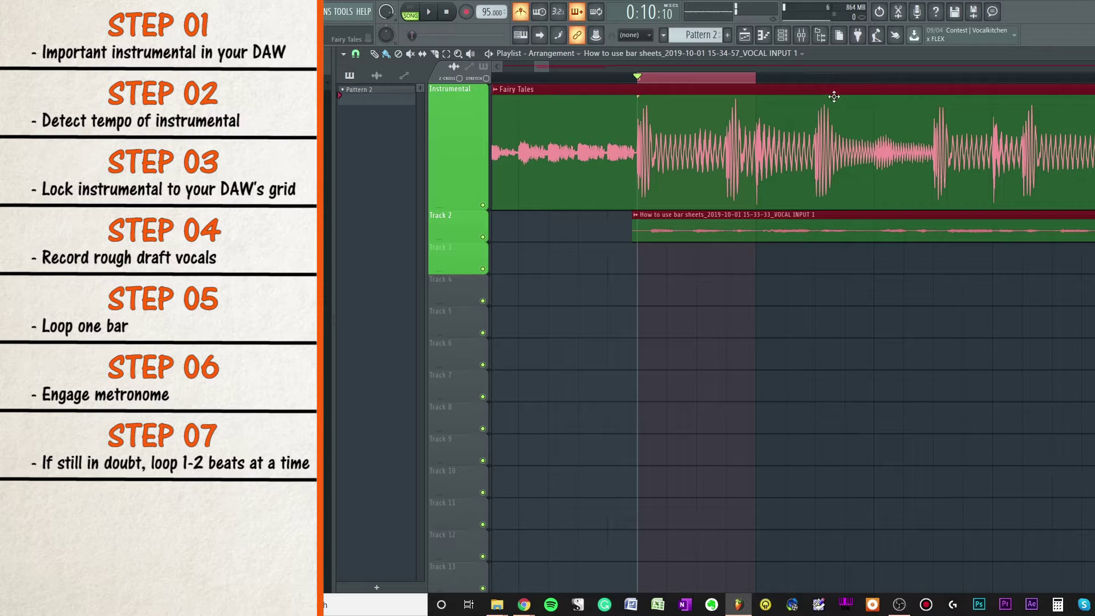
Switch the loop between the whole of bar 5 and only its first beat to compare them
left_click(649, 81)
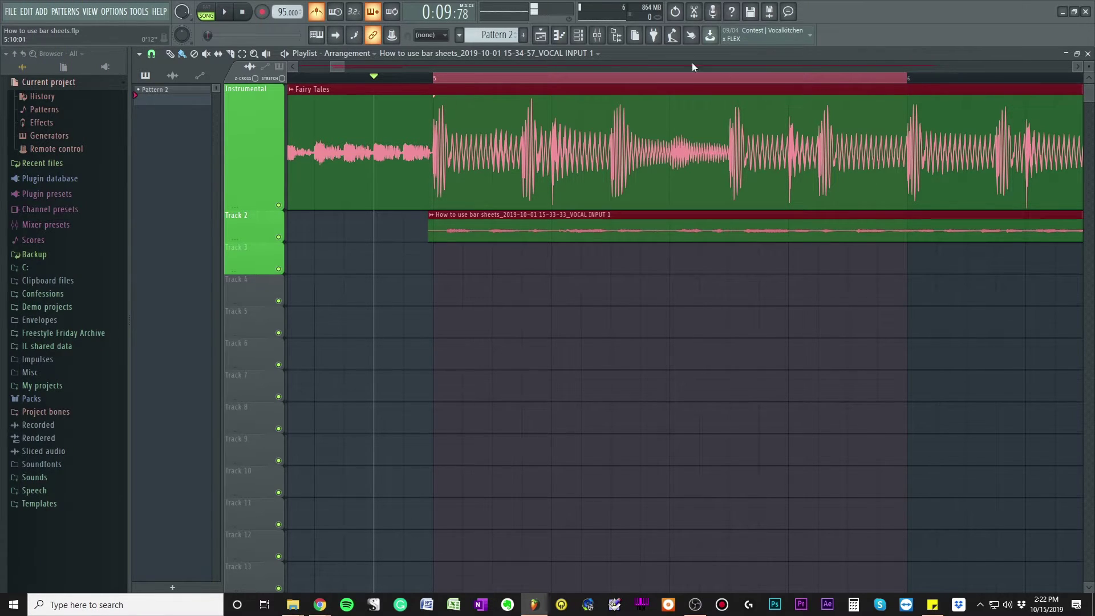
left_click(433, 78)
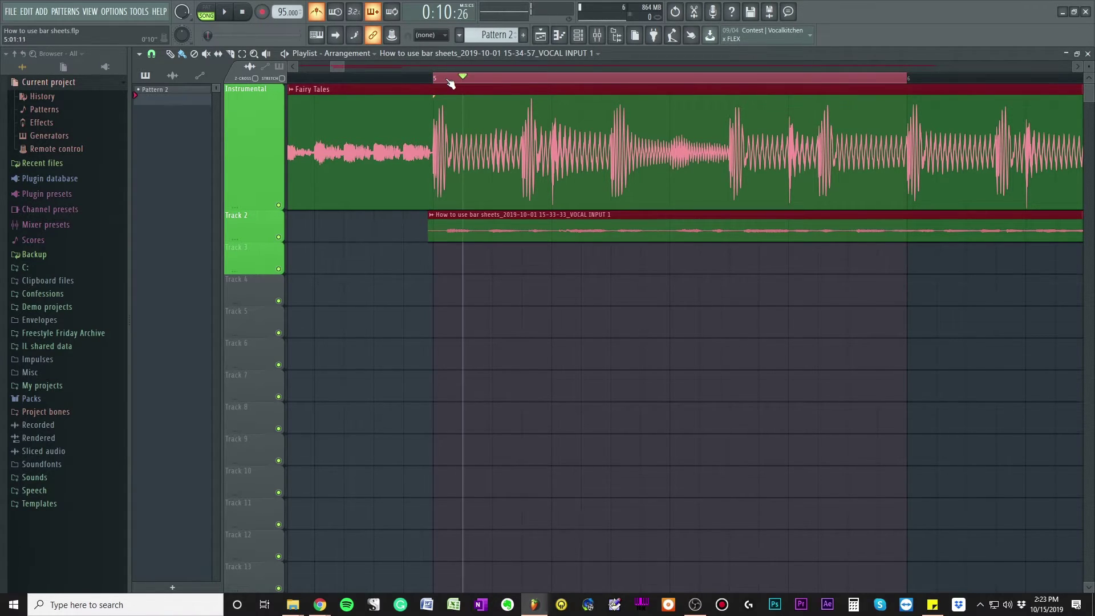
left_click_drag(442, 80, 919, 78)
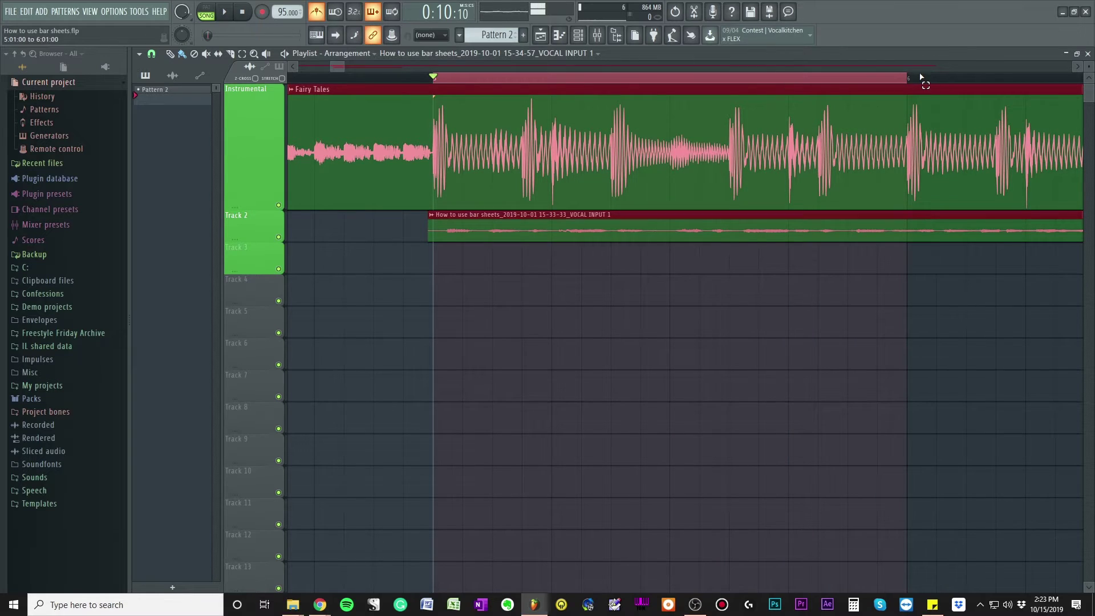
left_click_drag(436, 79, 561, 88)
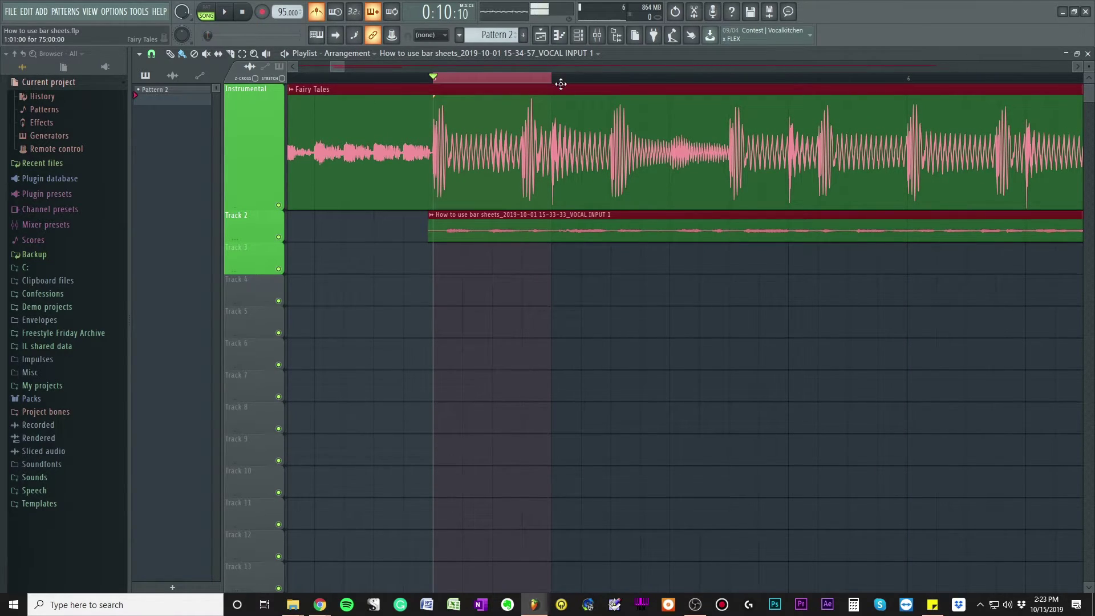
left_click_drag(435, 79, 905, 78)
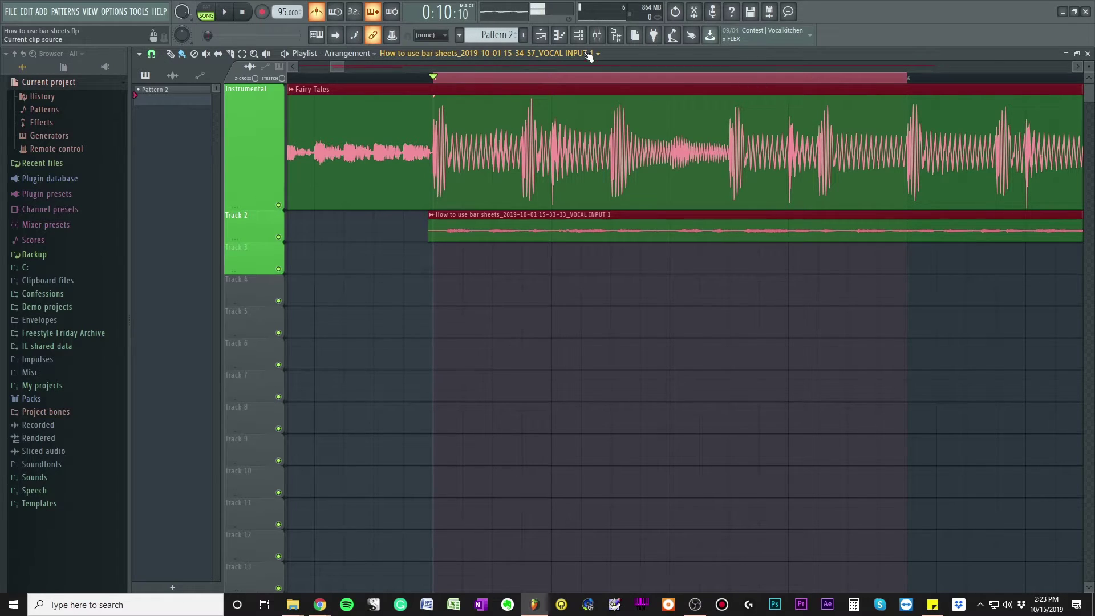
Loop only the first beat of bar 5 and play it back
left_click_drag(437, 83, 552, 84)
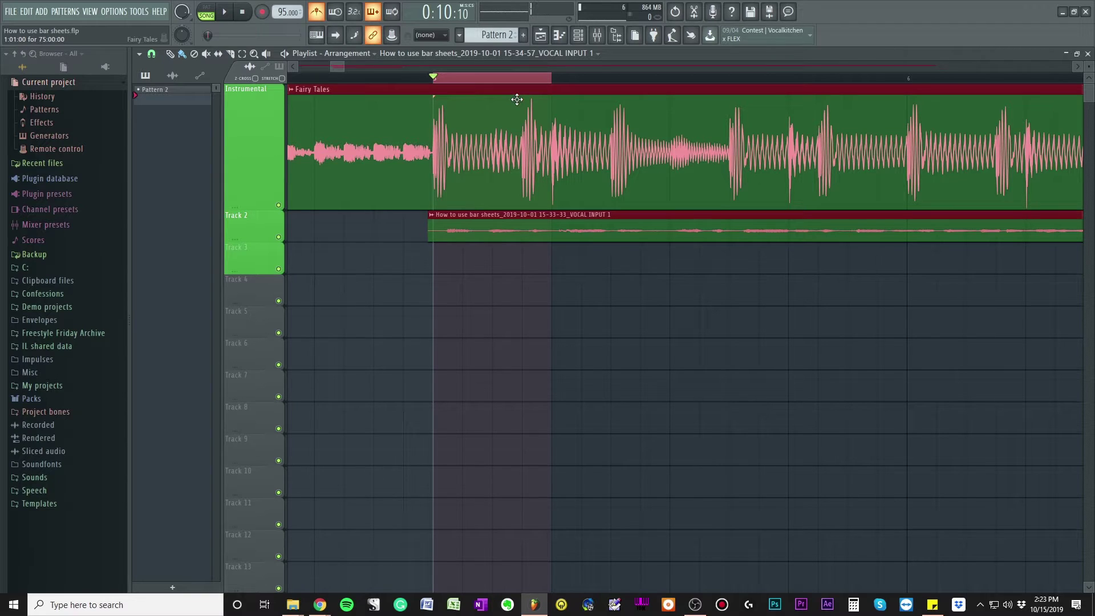
left_click(229, 12)
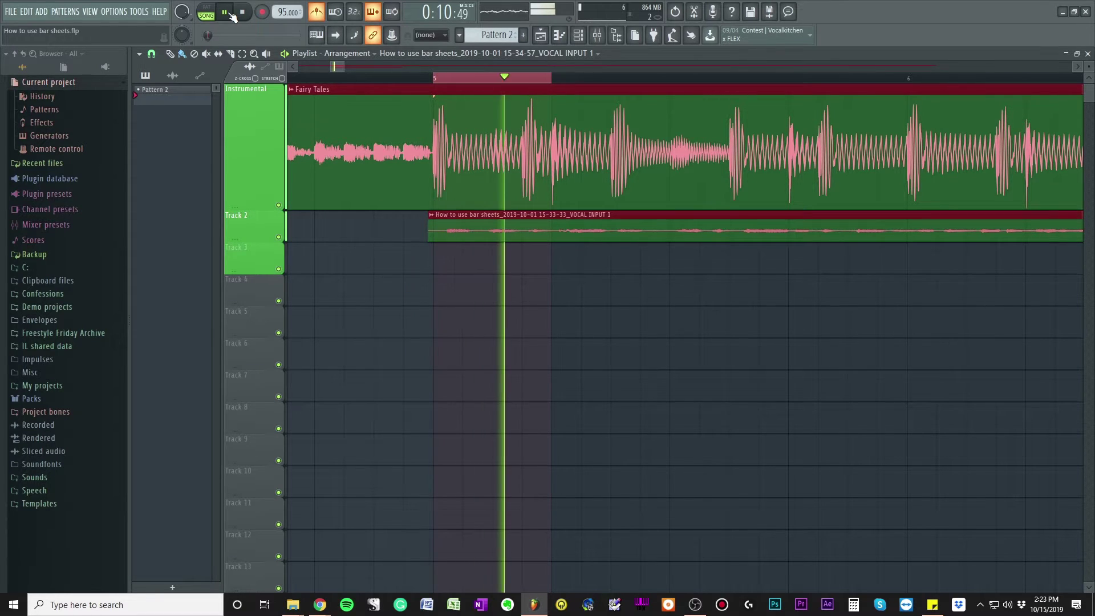
key("space")
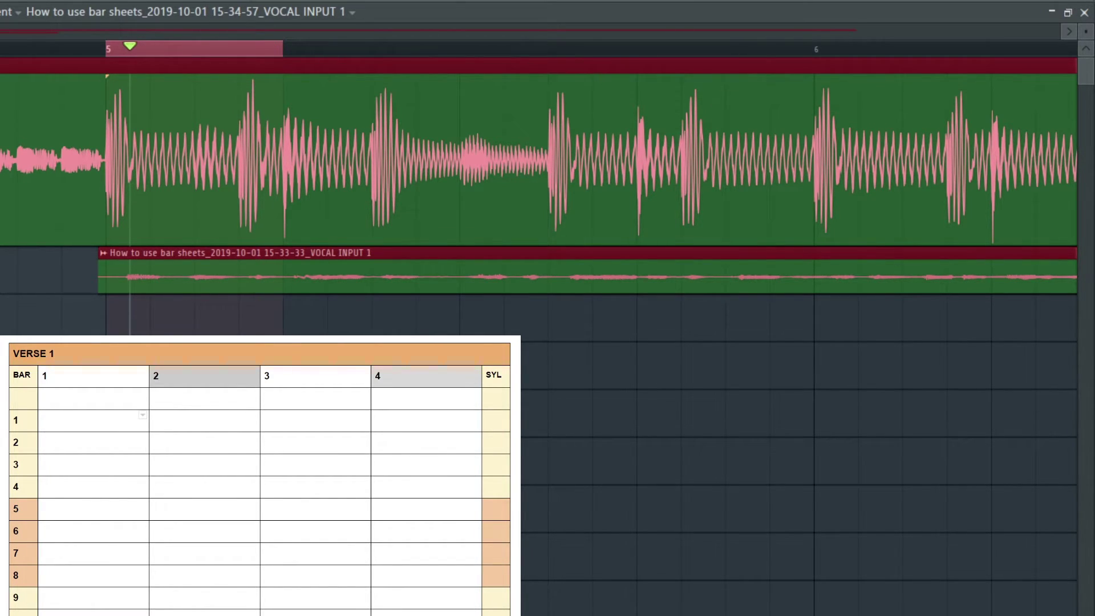
Enter "(B) I been com-" under beat 1 of bar 1 in the Verse 1 sheet while replaying the first-beat loop
left_click(53, 424)
double_click(64, 416)
scroll(500, 232, "up", 5)
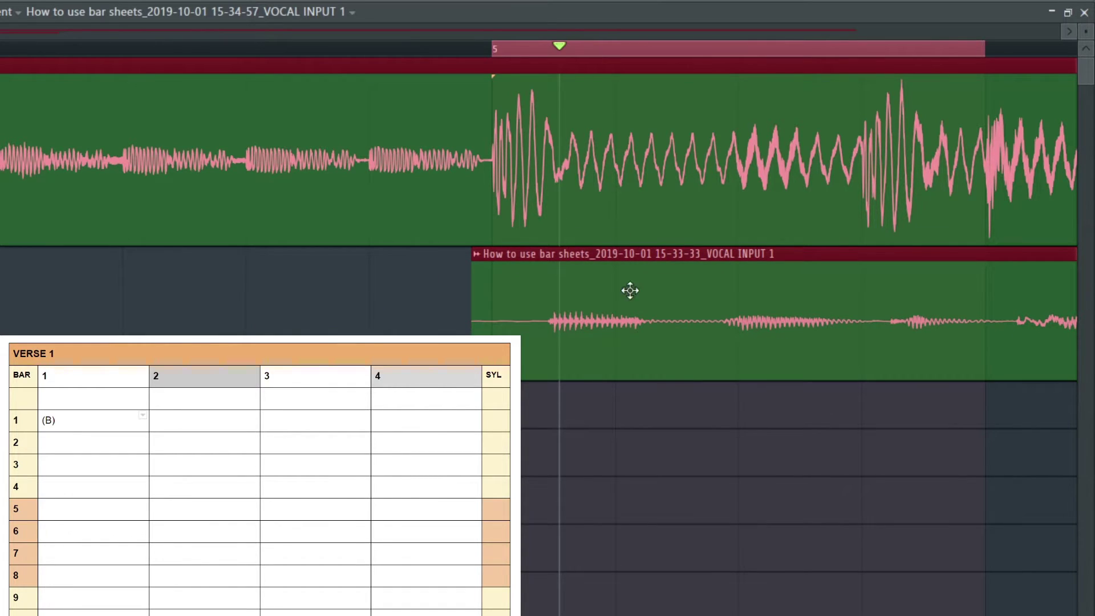
scroll(59, 52, "down", 3)
key("space")
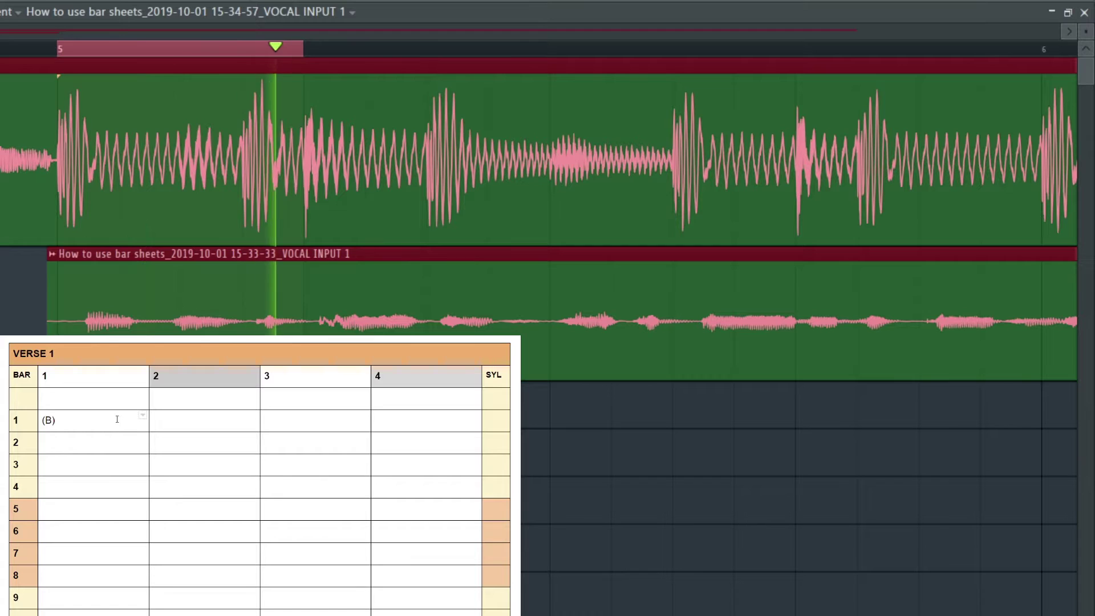
type("I")
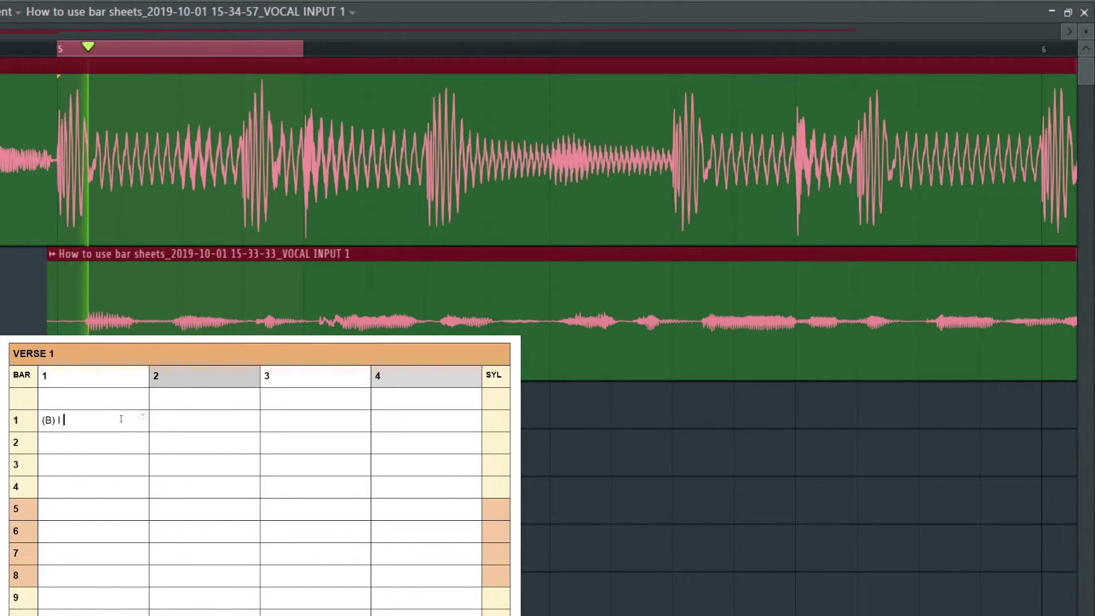
type(" been com")
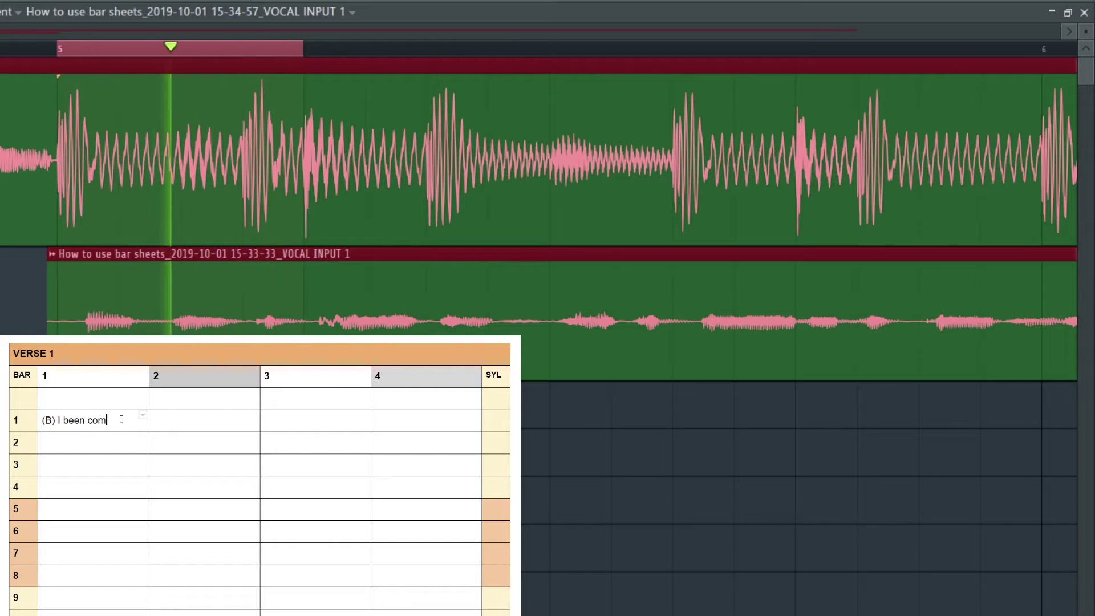
type("-")
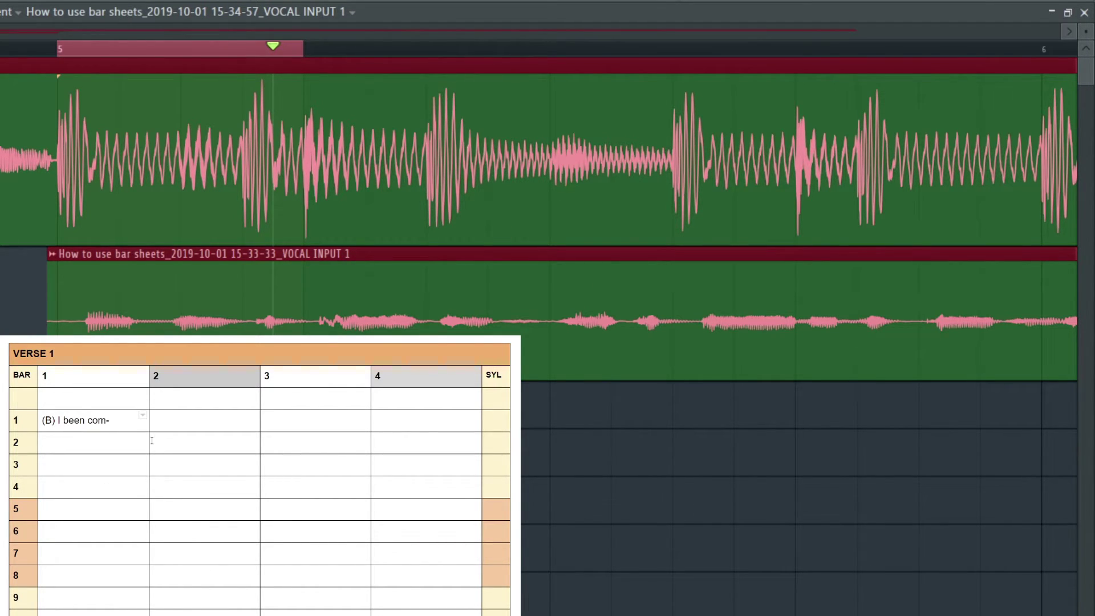
Loop the second beat of bar 5 and play it back
left_click(307, 56)
left_click_drag(307, 56, 548, 57)
key("space")
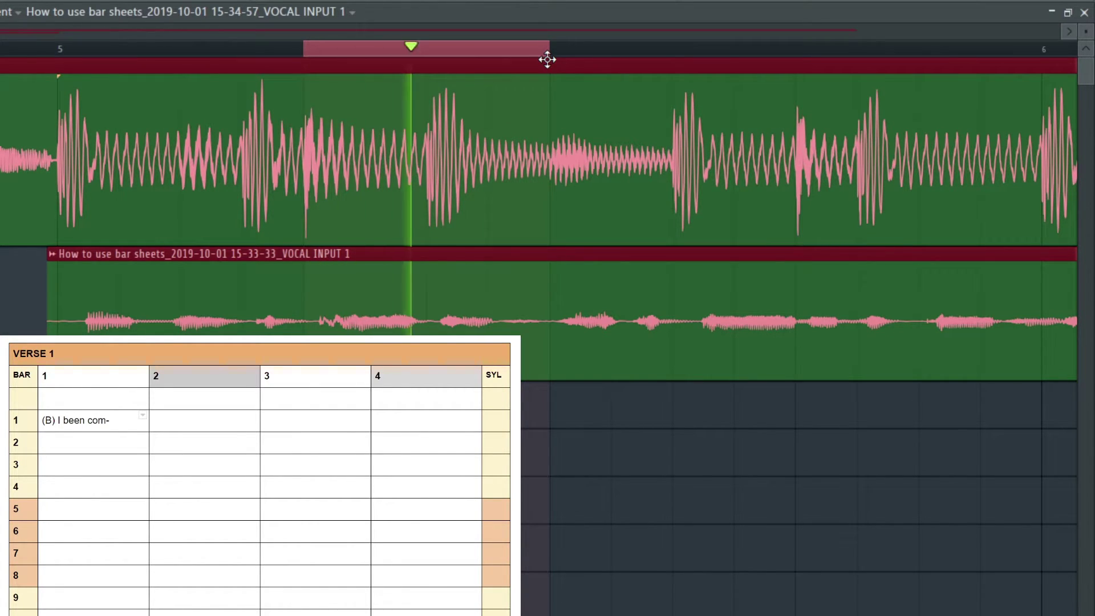
Enter "-Pared to (B)" under beat 2 of bar 1 in the Verse 1 sheet
left_click(168, 421)
double_click(168, 421)
type("Pared ")
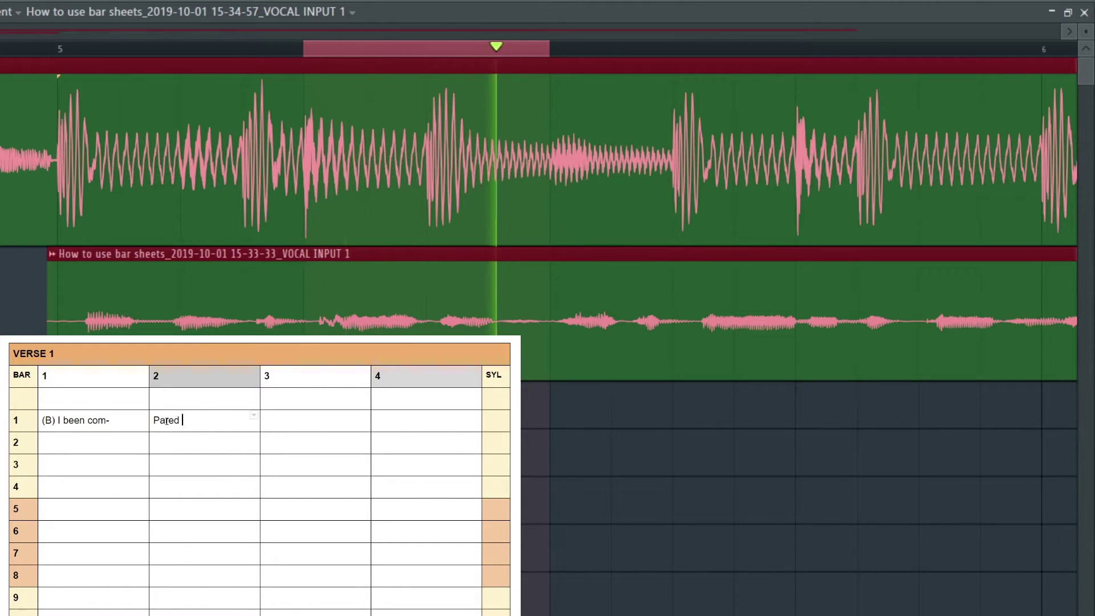
type("to (B)")
key("Home")
type("-")
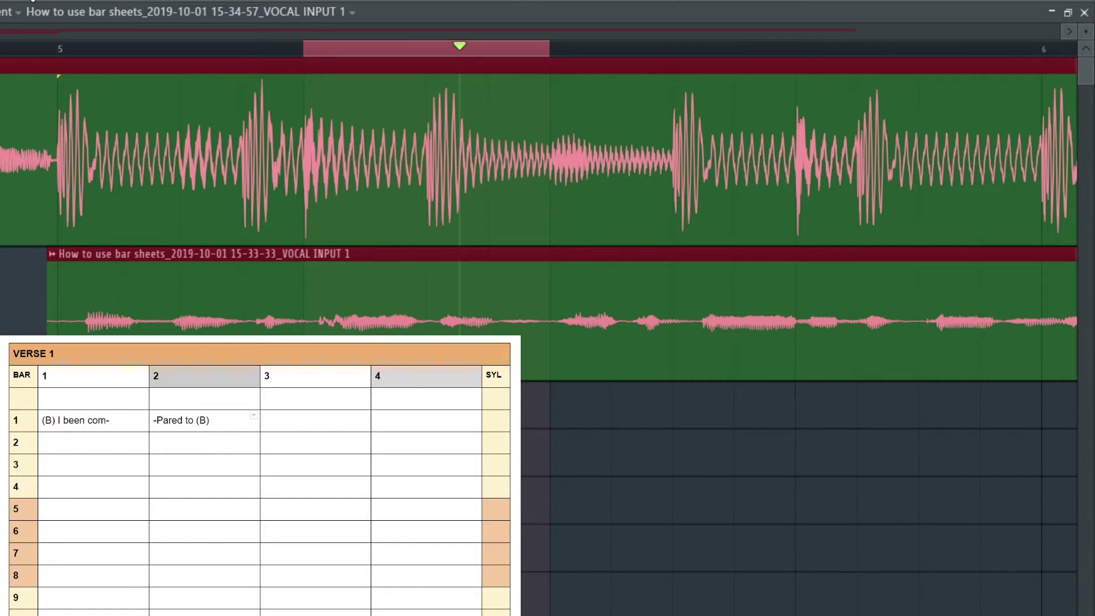
Loop the third beat of bar 5 and play it back
scroll(541, 43, "right", 2)
mouse_move(491, 50)
left_mouse_down()
mouse_move(777, 78)
mouse_move(733, 75)
left_mouse_up()
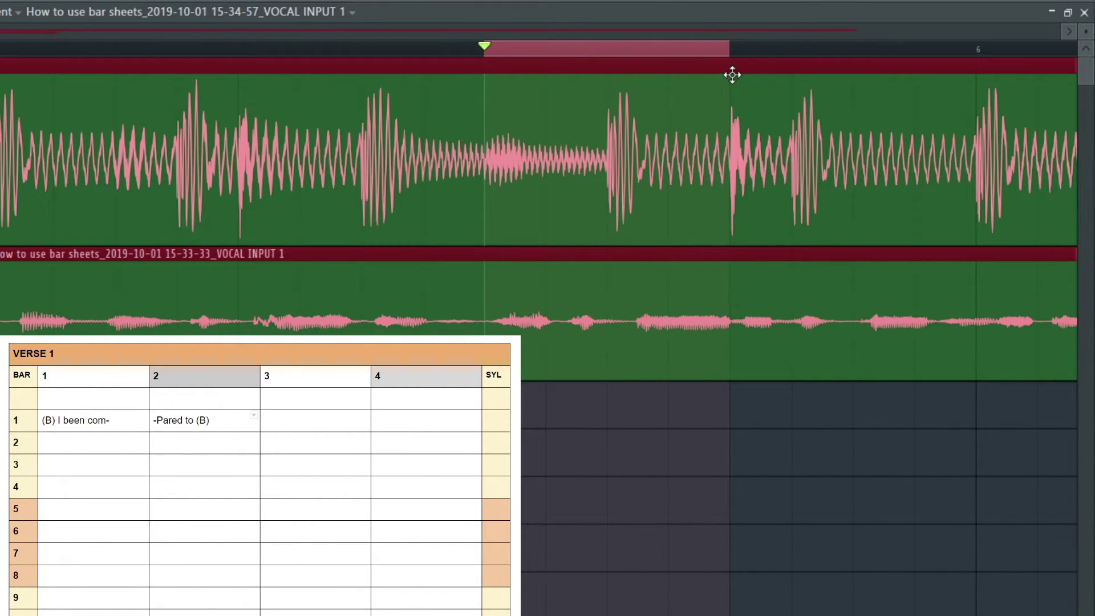
key("space")
Enter "Just about" under beat 3 of bar 1 in the Verse 1 sheet
left_click(276, 421)
type("Jsut")
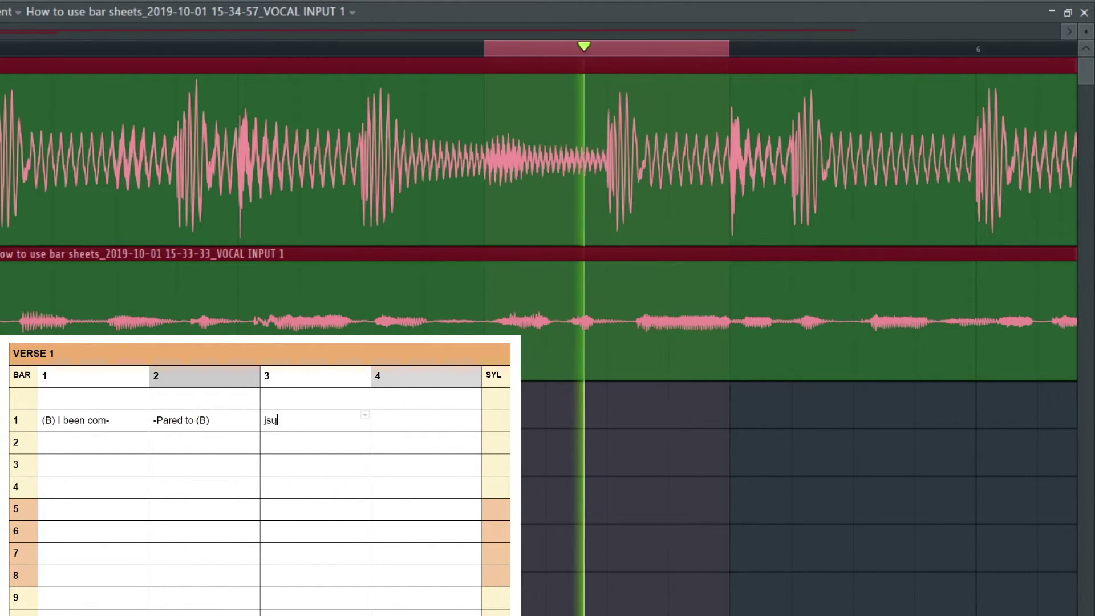
key("BackSpace")
key("BackSpace")
key("BackSpace")
key("BackSpace")
type("ust ab")
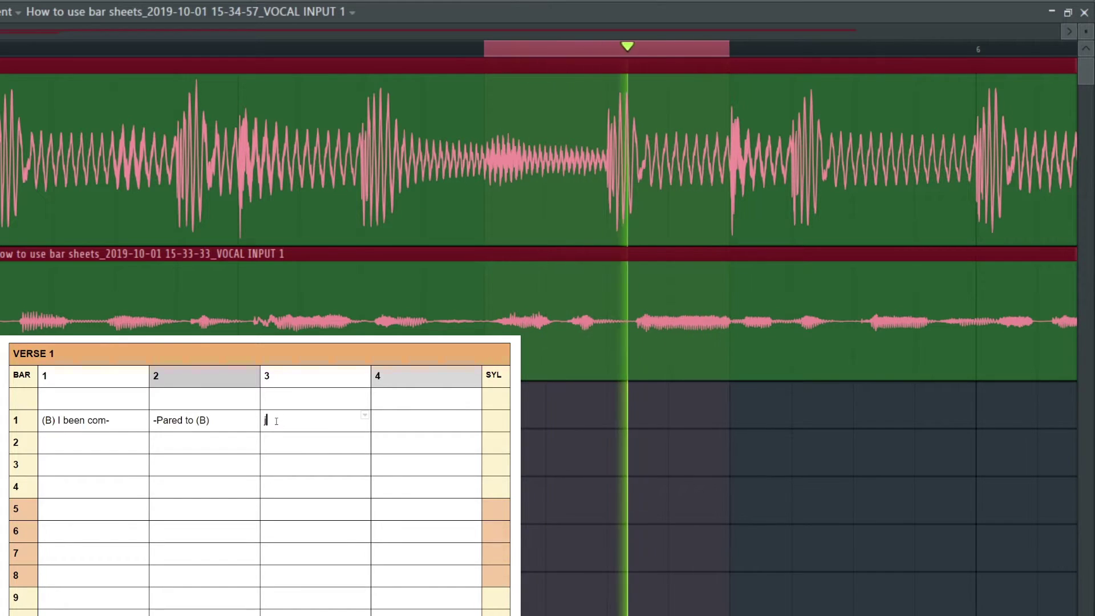
type("out")
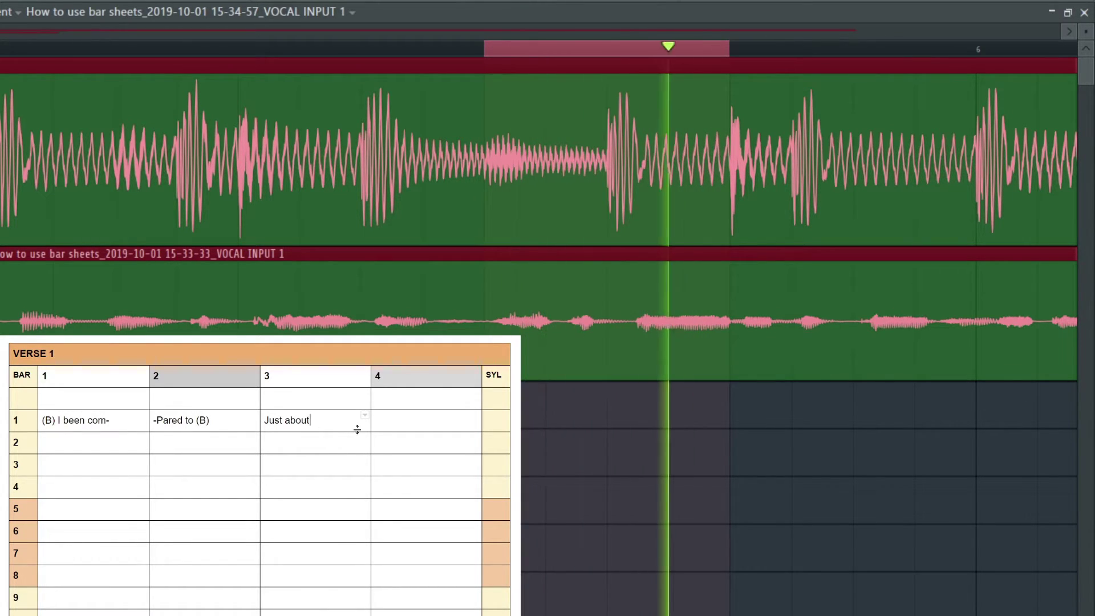
Loop the fourth beat of bar 5 and enter "Everything from" under beat 4 of bar 1 in the sheet
left_click_drag(737, 48, 962, 39)
left_click(392, 422)
type("every")
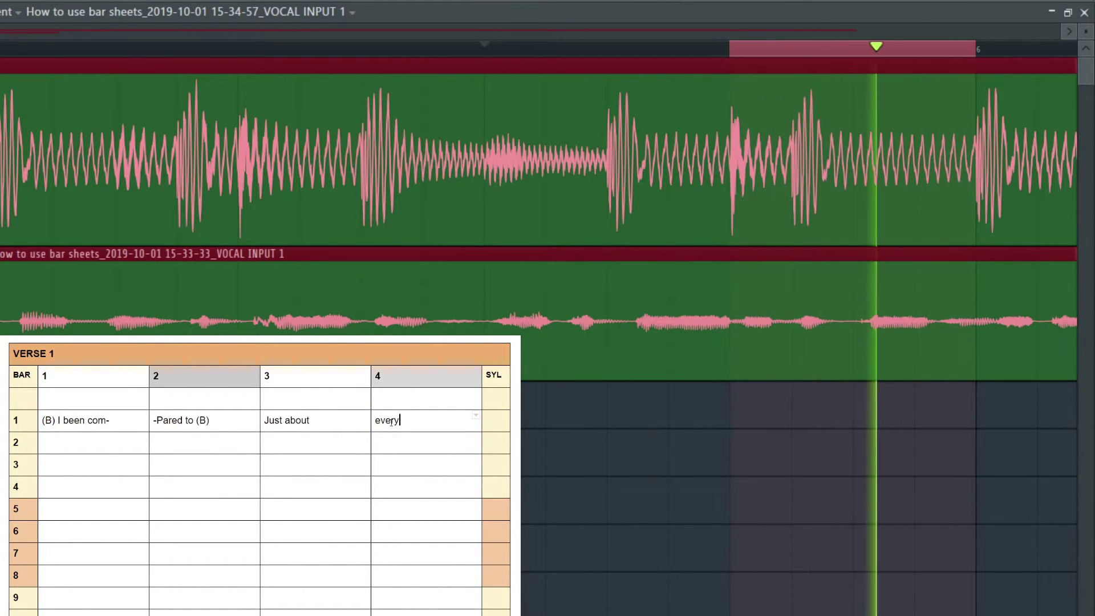
type("thing from")
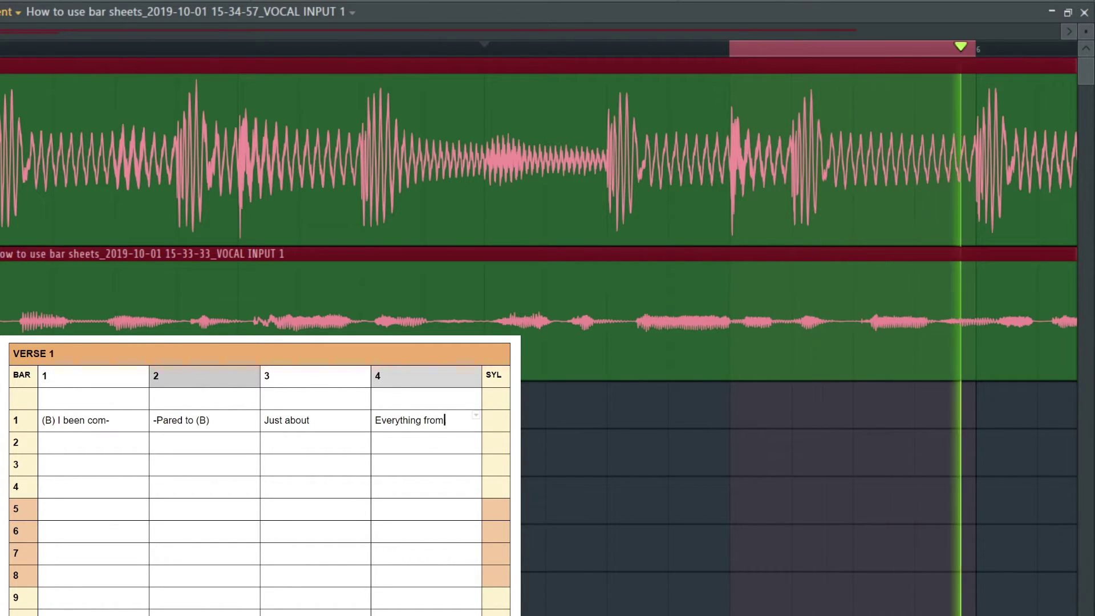
Replace the one-beat loop with a longer playlist loop that ends at the start of bar 6
scroll(619, 49, "down", 2)
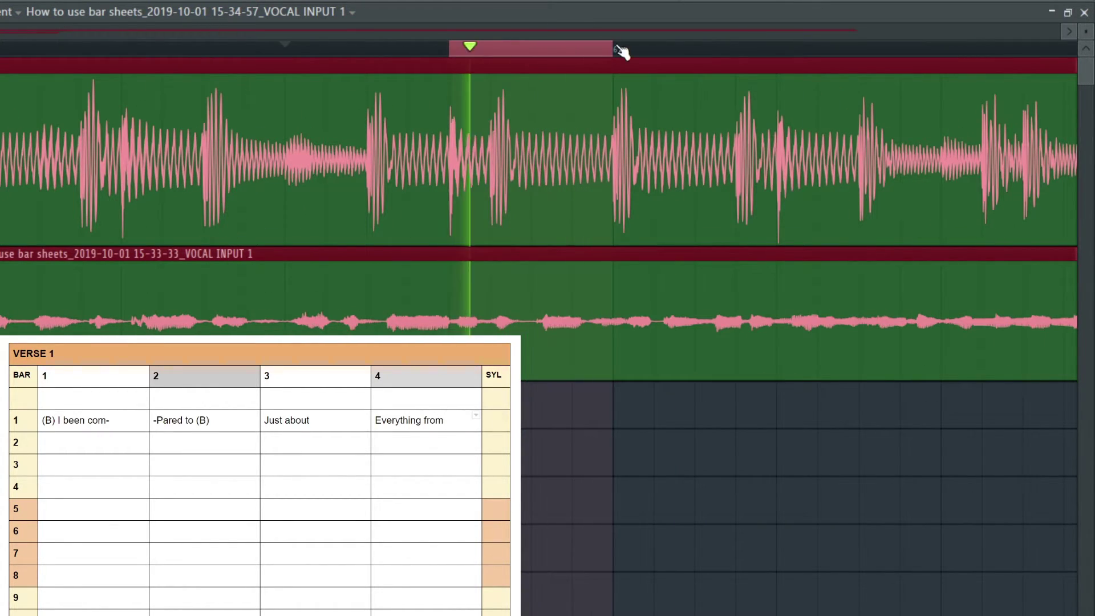
left_click(490, 51)
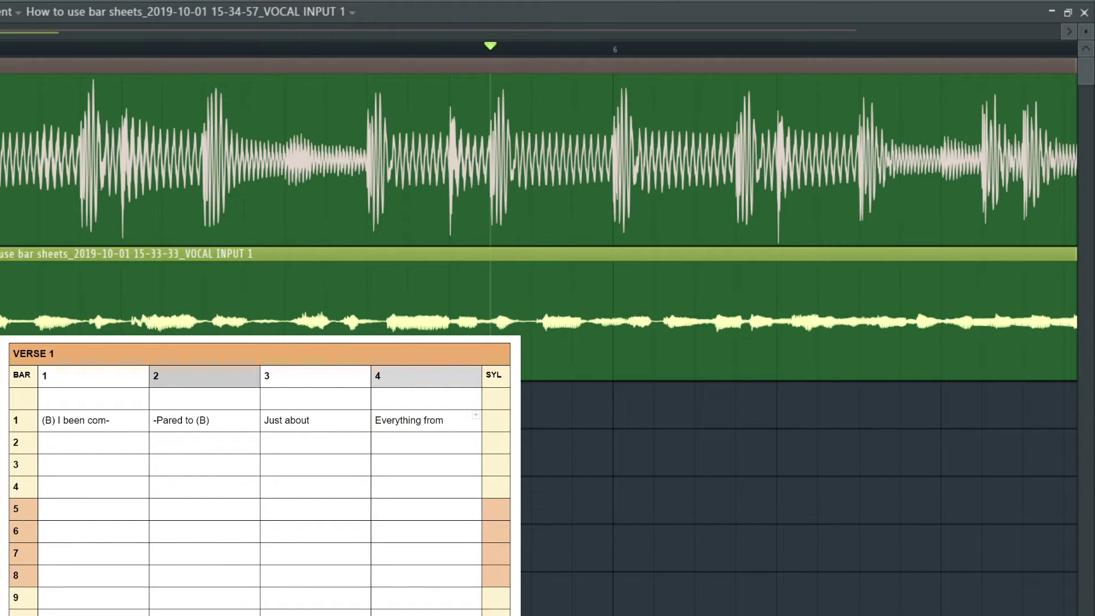
key("space")
left_click_drag(462, 69, 625, 68)
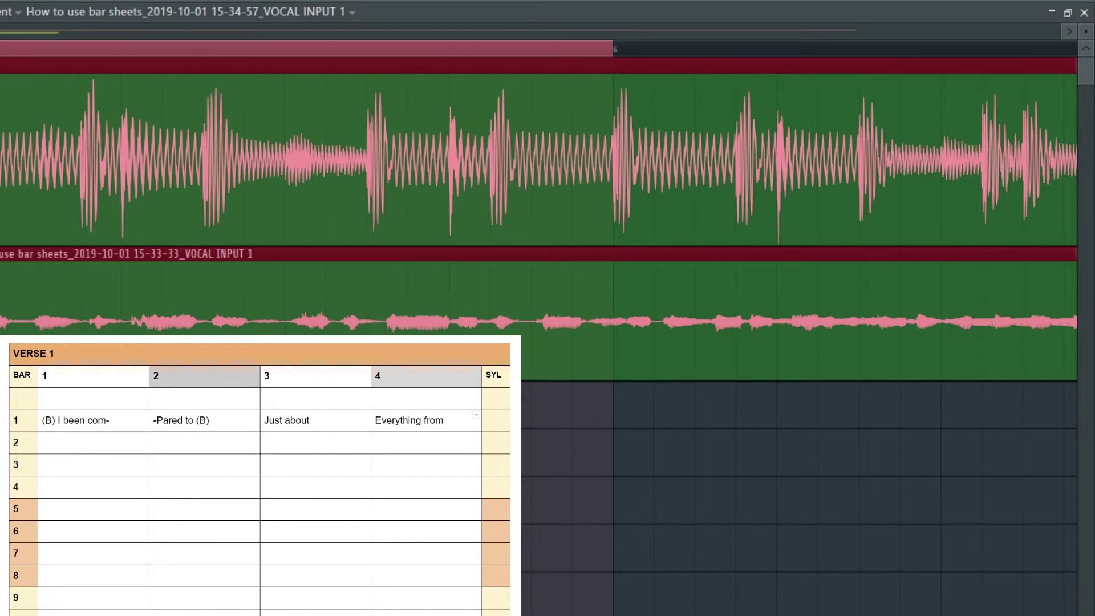
key("space")
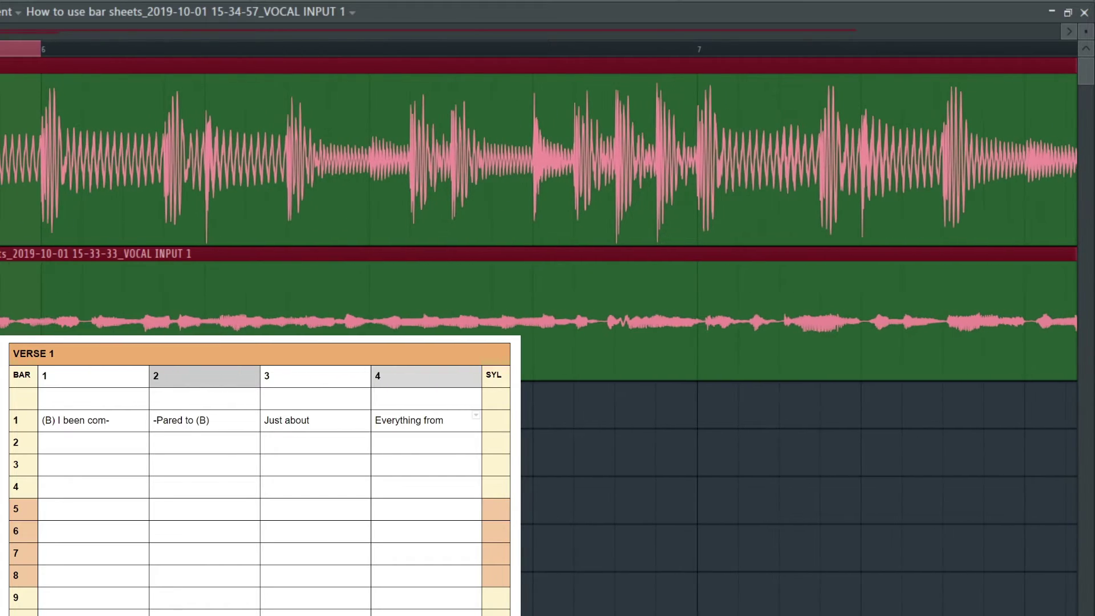
Loop the whole of bar 6, play it back, and enter "Steve to" under beat 1 of bar 2 in the sheet
left_click_drag(54, 52, 701, 86)
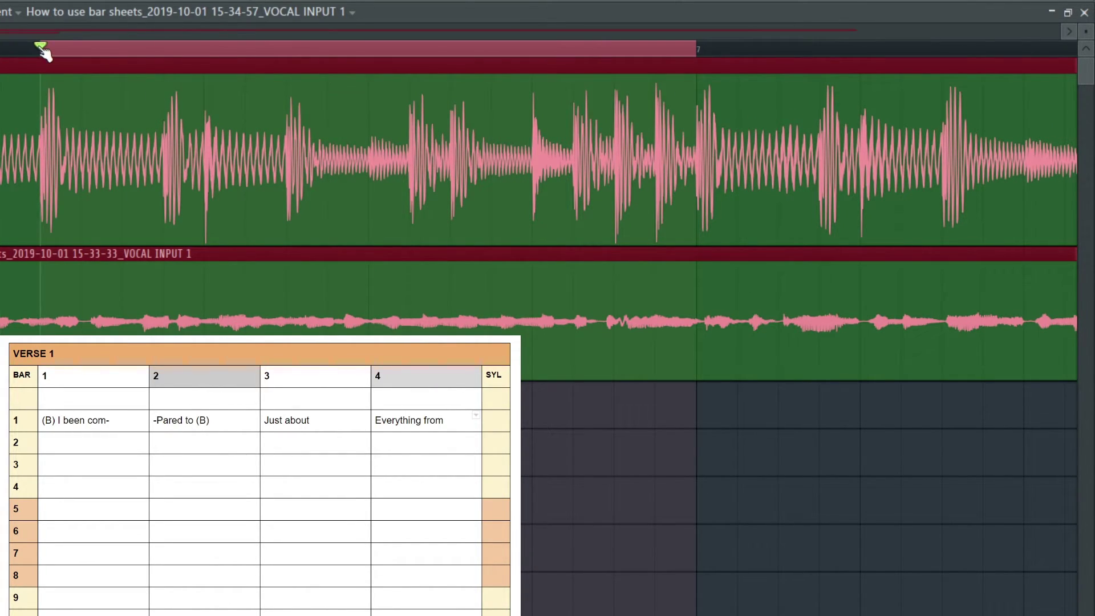
key("space")
left_click(90, 444)
type("st")
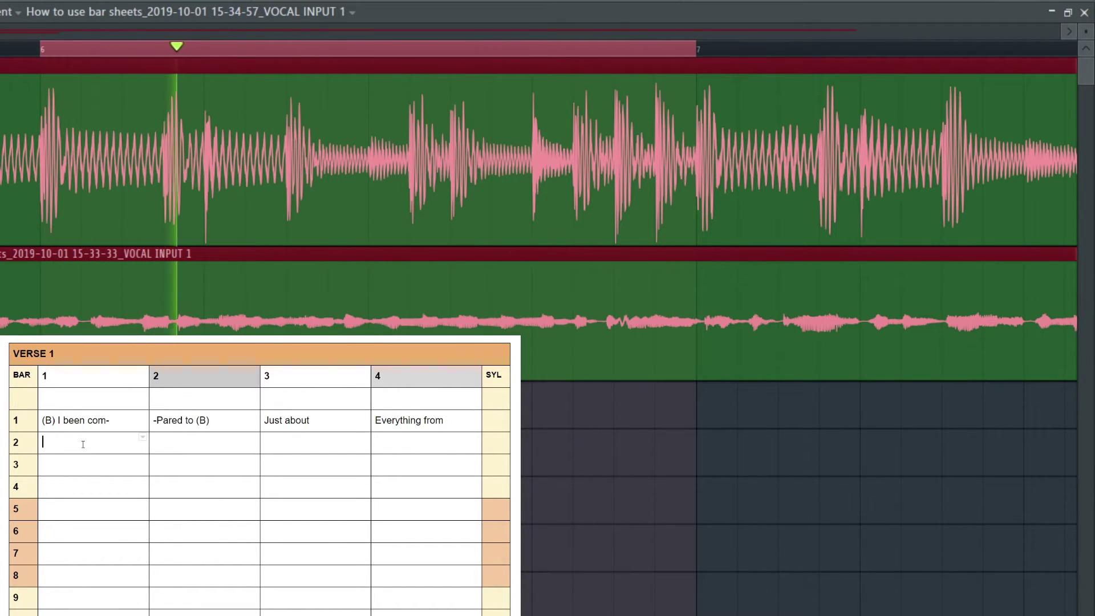
type("eve")
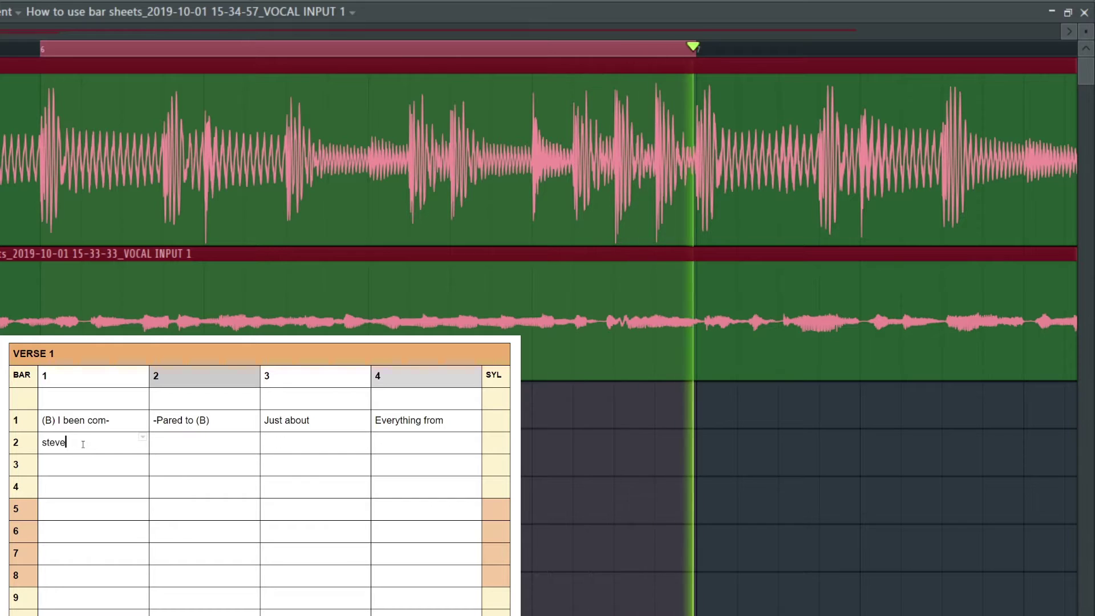
type(" to")
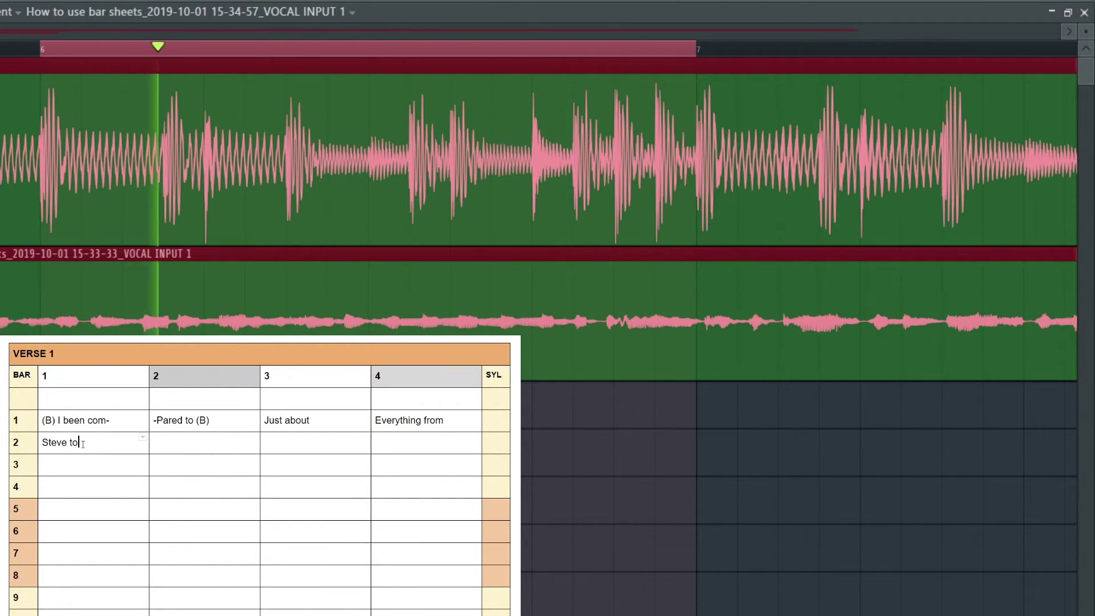
Enter "Jay z to" under beat 2 of bar 2 in the Verse 1 sheet
key("Tab")
type("jay z ")
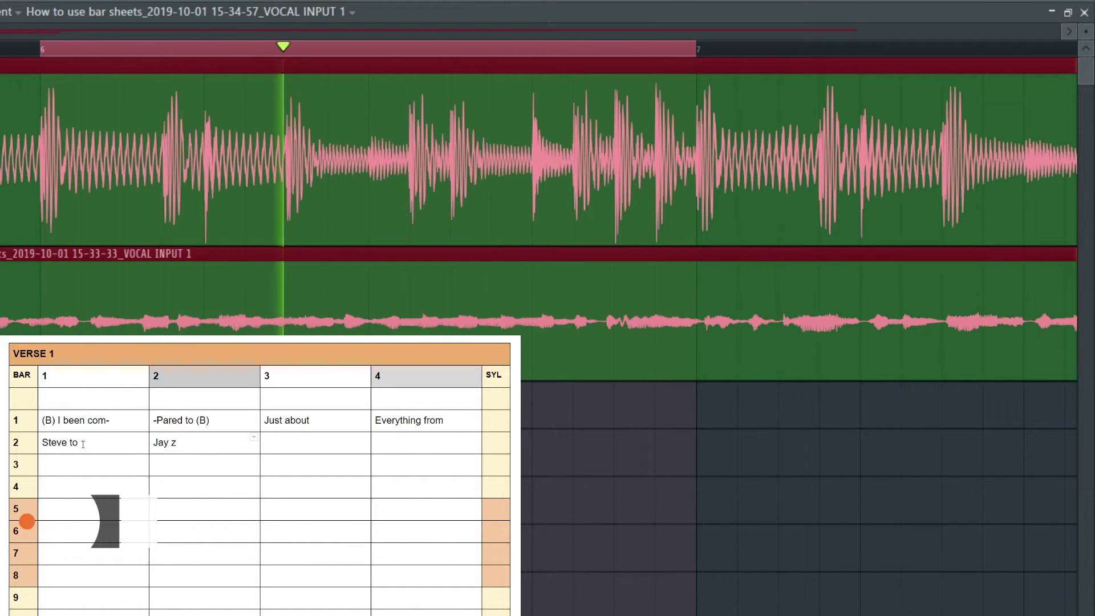
type("to")
Enter "Eminem and" under beat 3 of bar 2 in the sheet
key("Tab")
type("emin")
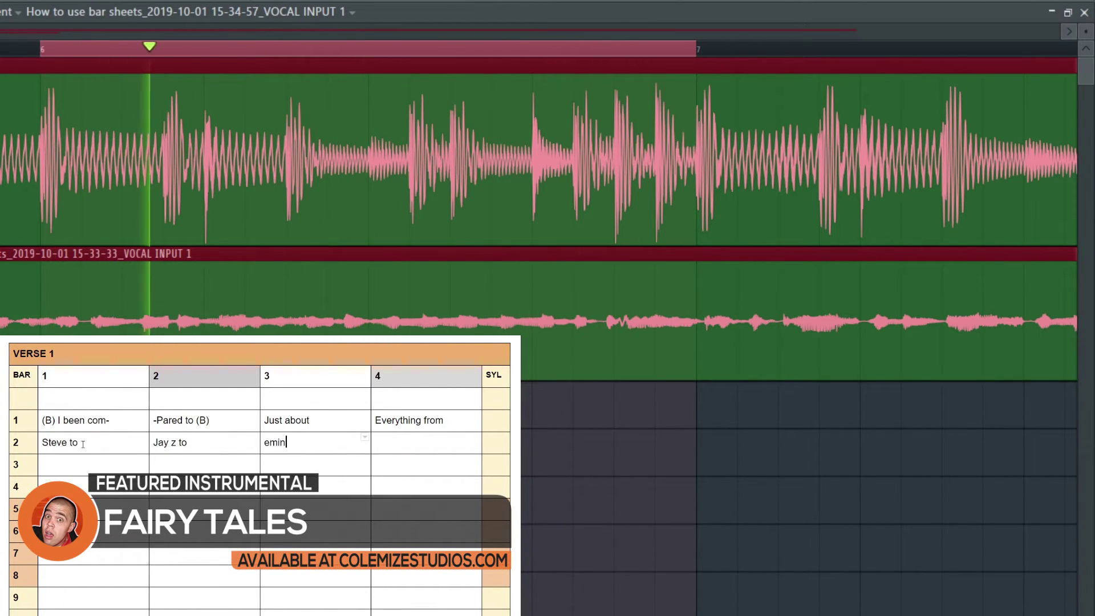
type("em and in")
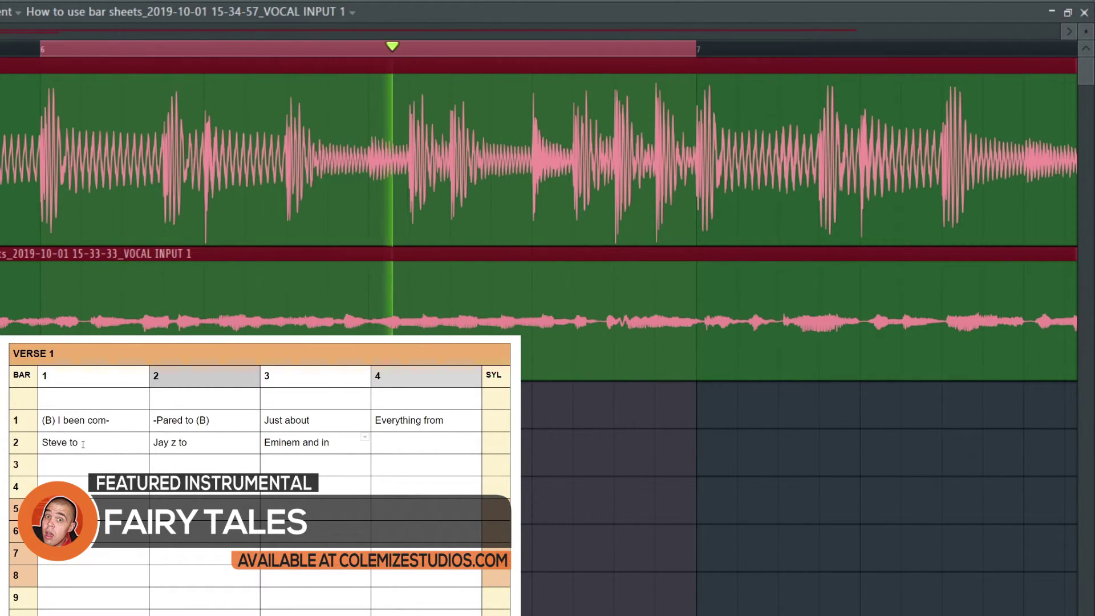
key("BackSpace")
key("BackSpace")
Enter "In between" under beat 4 of bar 2 in the sheet
key("Tab")
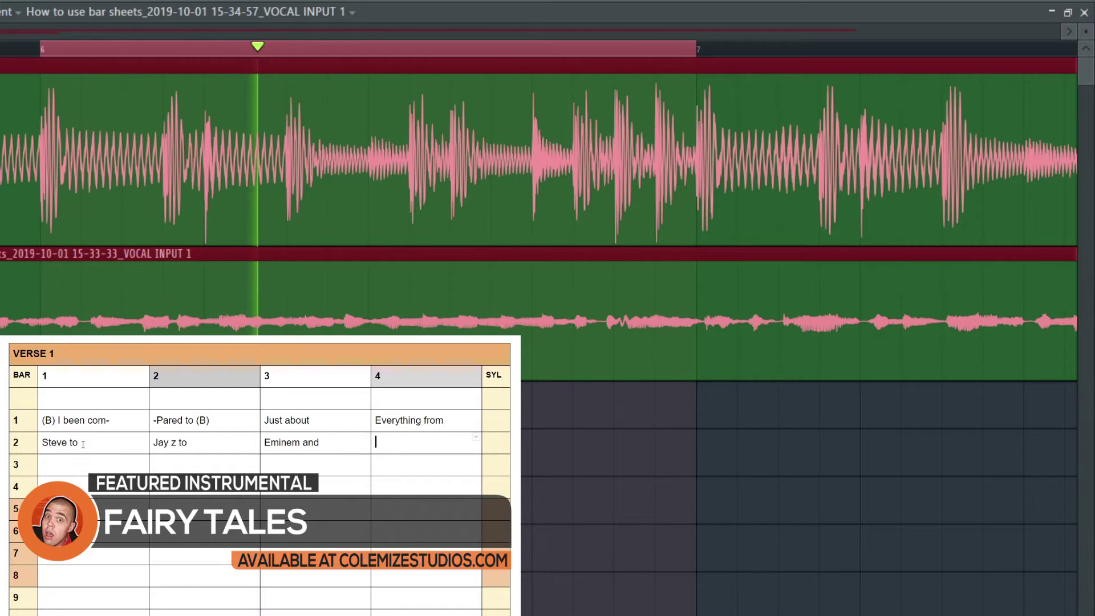
type("In be")
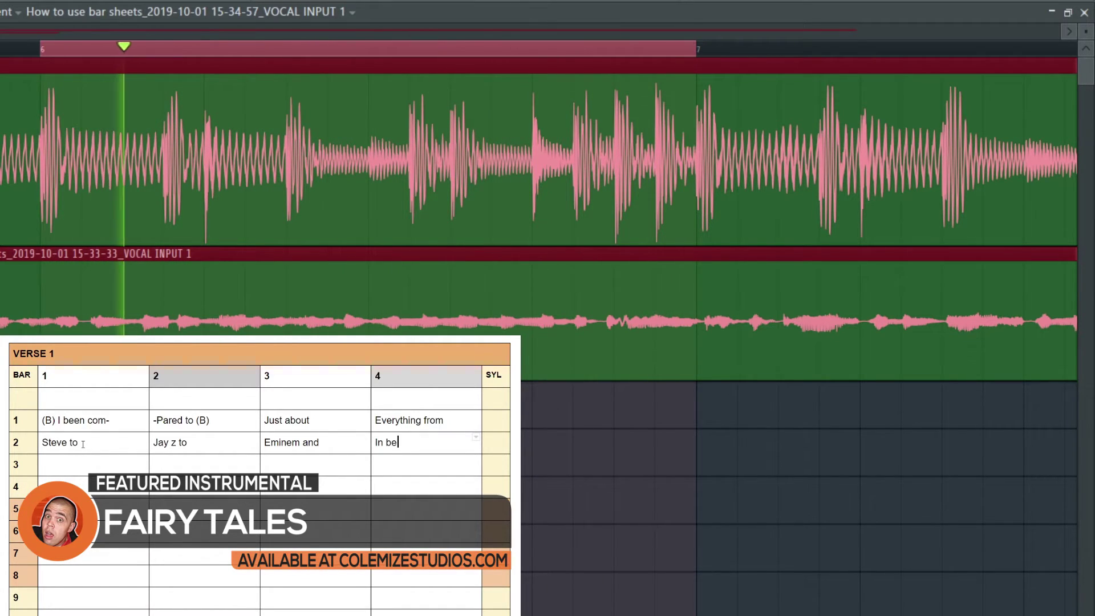
type("tween")
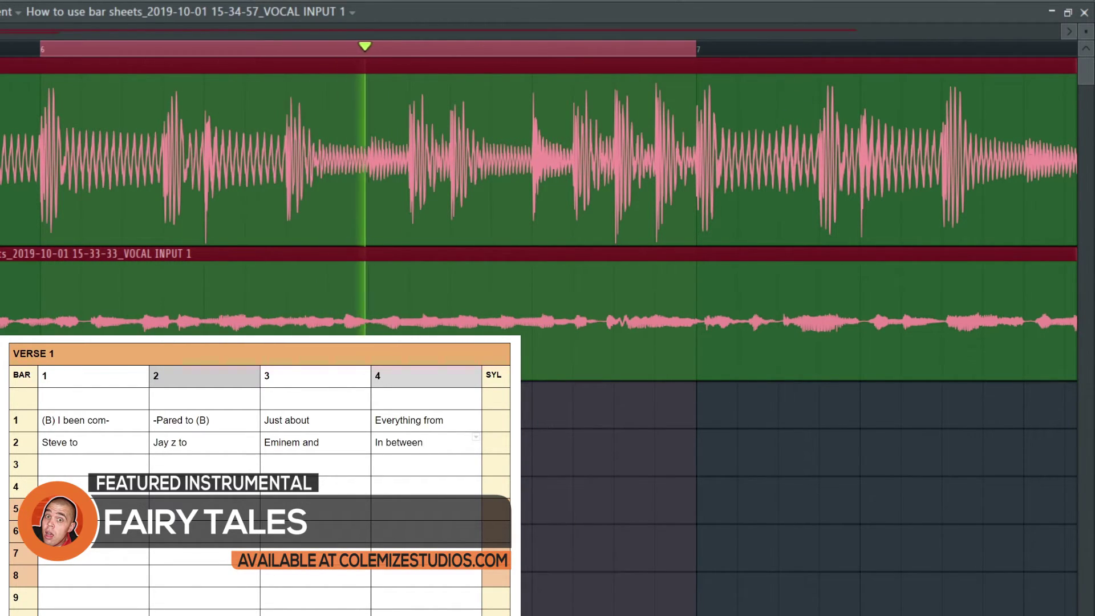
Insert "(B)" before "Steve to" in the beat 1 cell of bar 2
left_click(39, 442)
double_click(39, 442)
type("(")
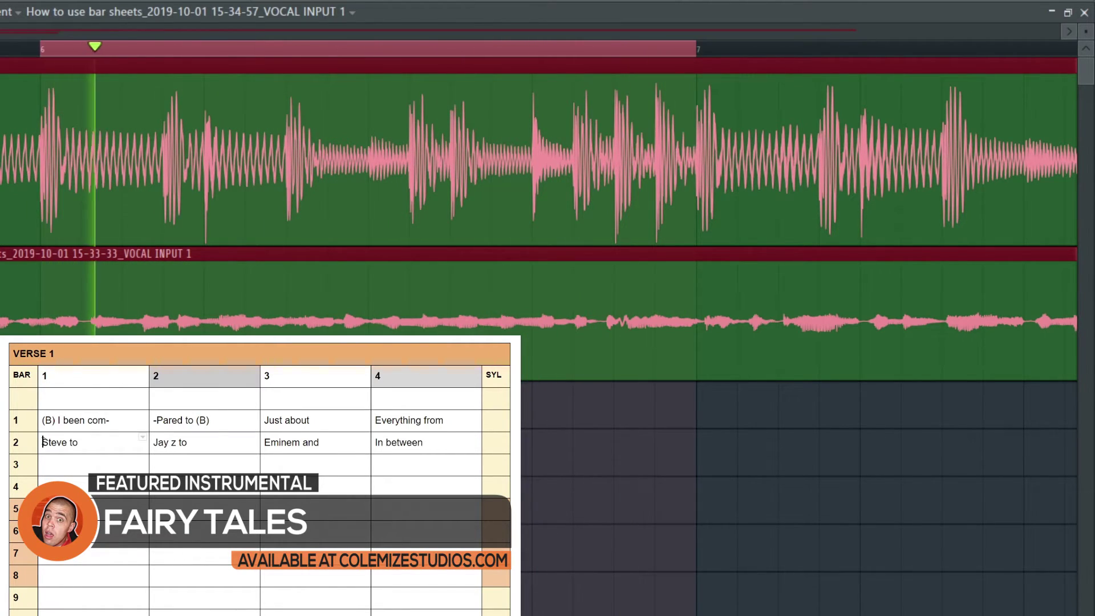
type("B)")
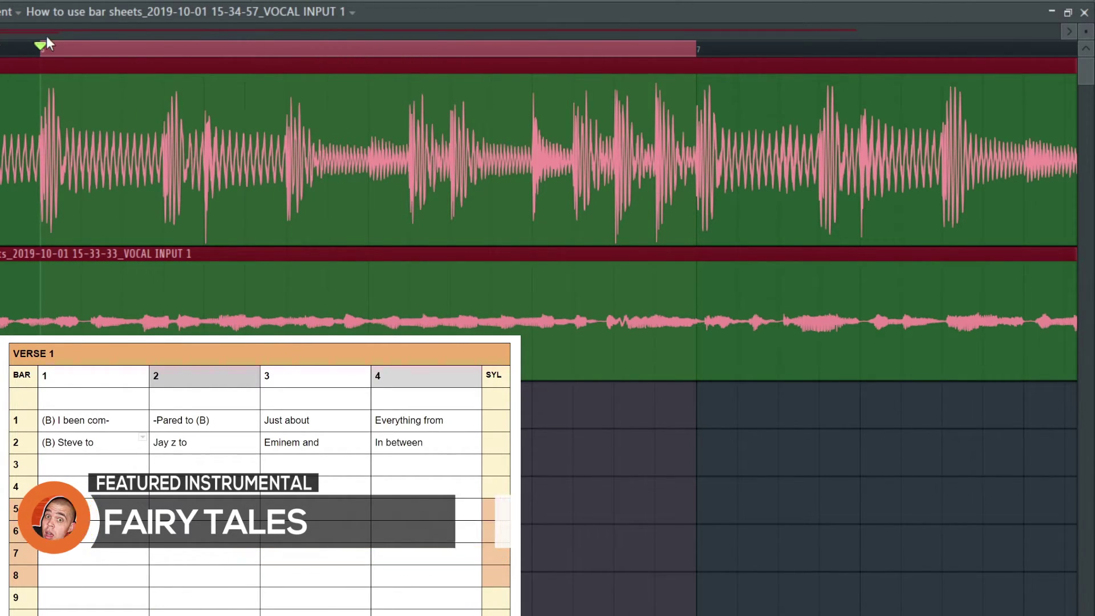
Loop the first beat of bar 6 and play it back twice to check the beat 1 lyrics
left_click_drag(43, 50, 200, 46)
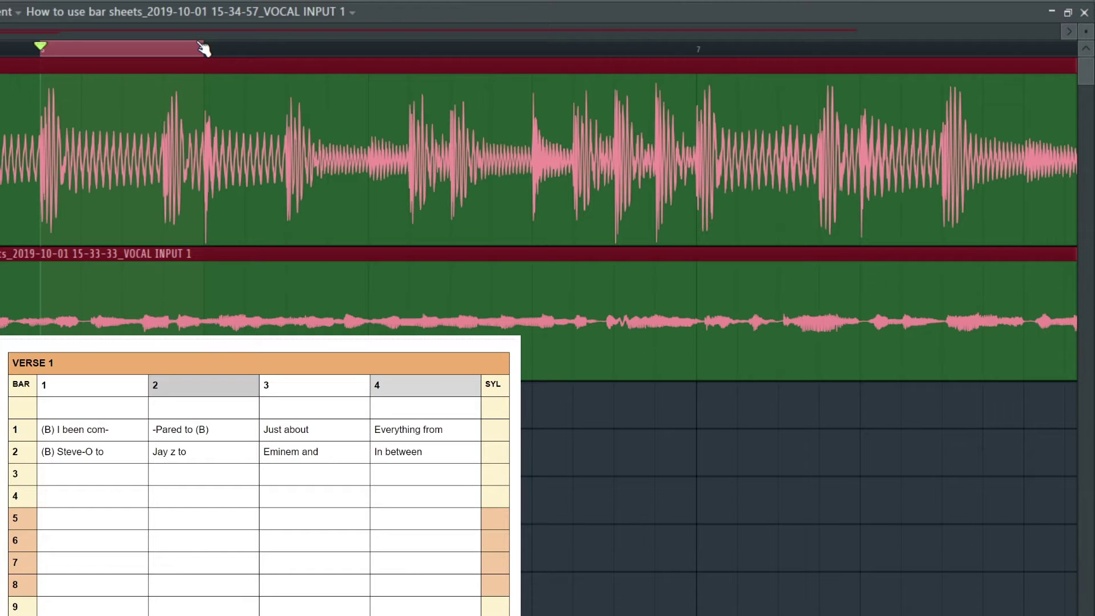
key("space")
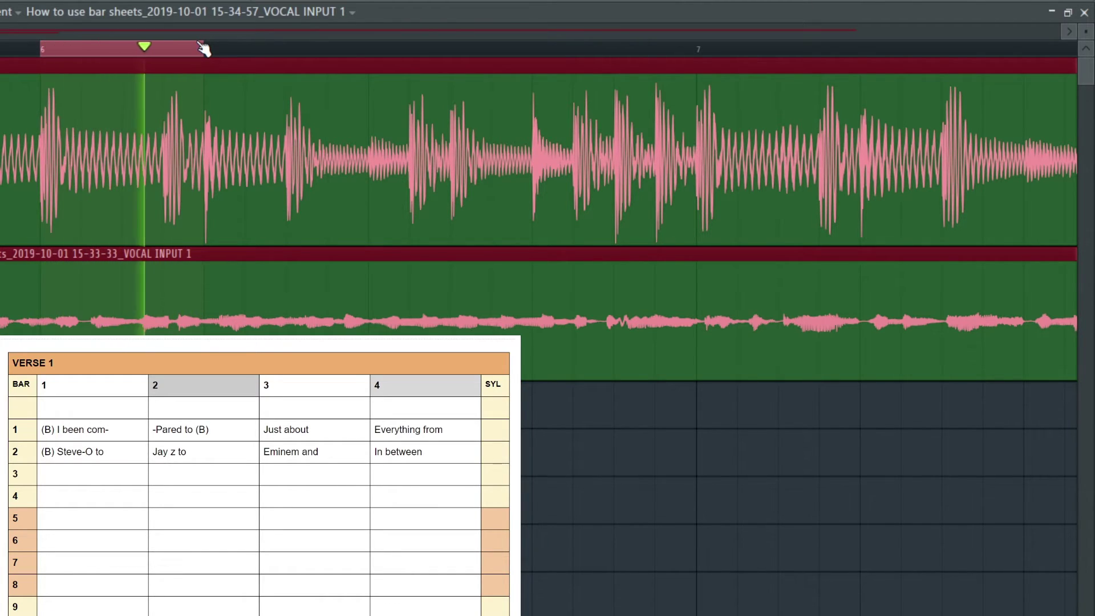
key("space")
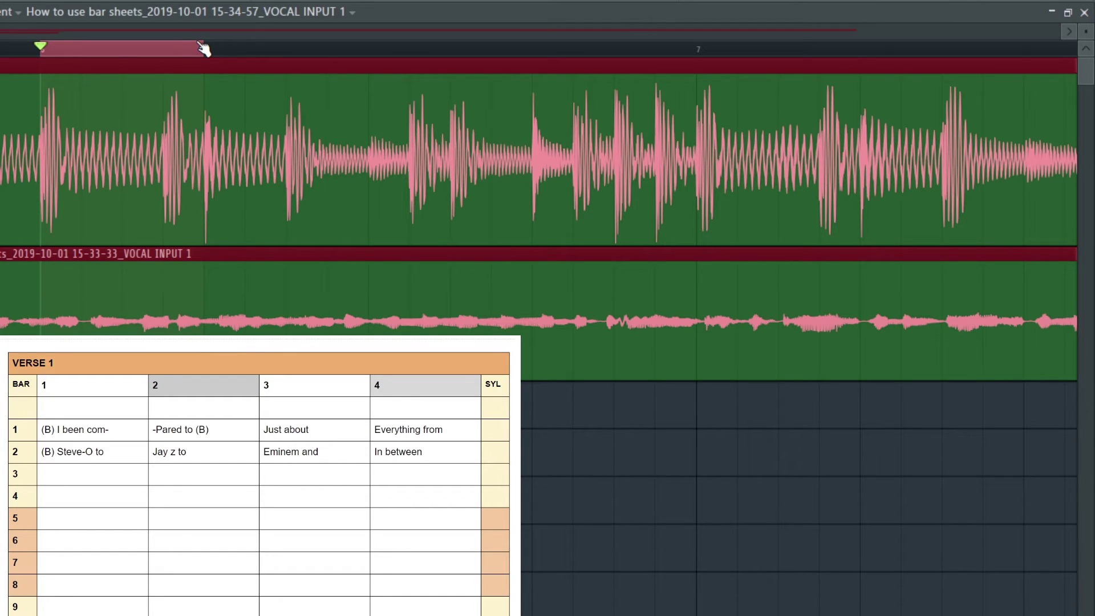
key("space")
key("space")
Loop the second and third beats of bar 6 one at a time and play each back to check the lyrics
left_click_drag(206, 48, 374, 63)
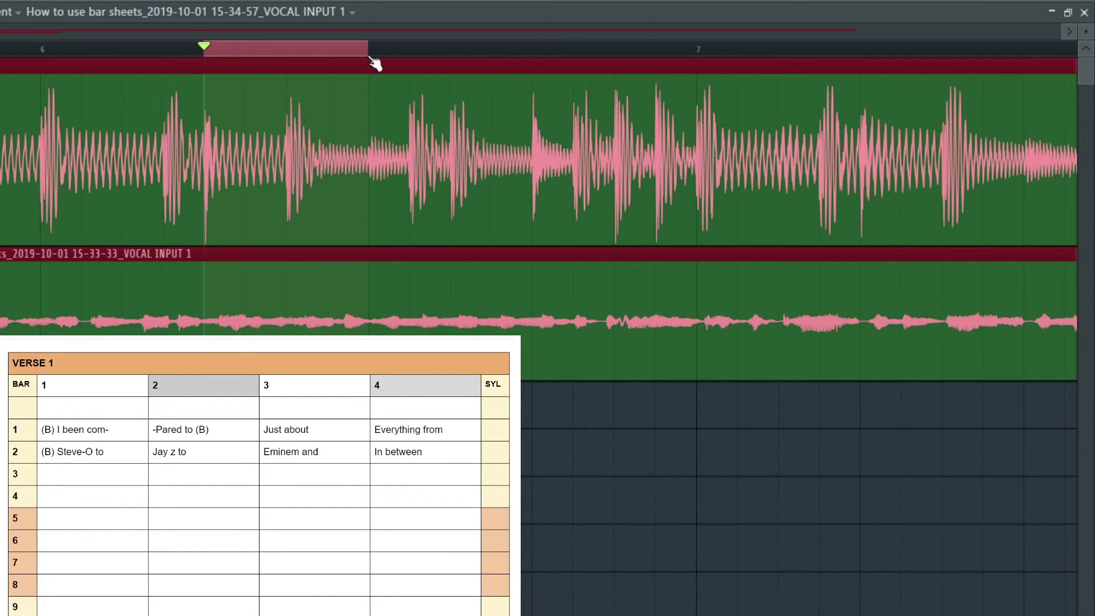
key("space")
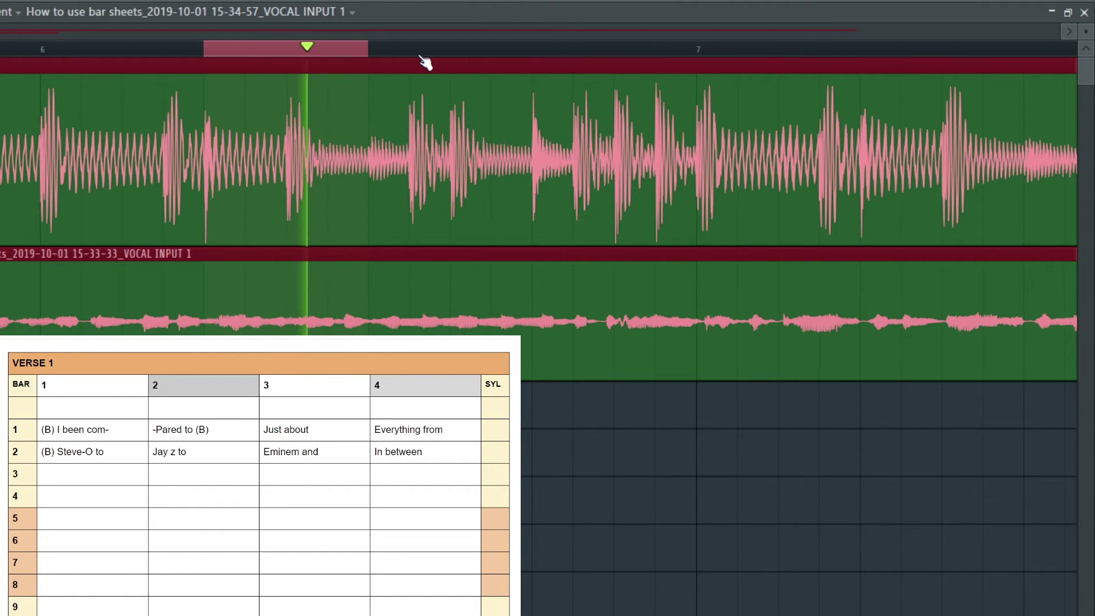
key("space")
left_click_drag(370, 49, 524, 49)
key("space")
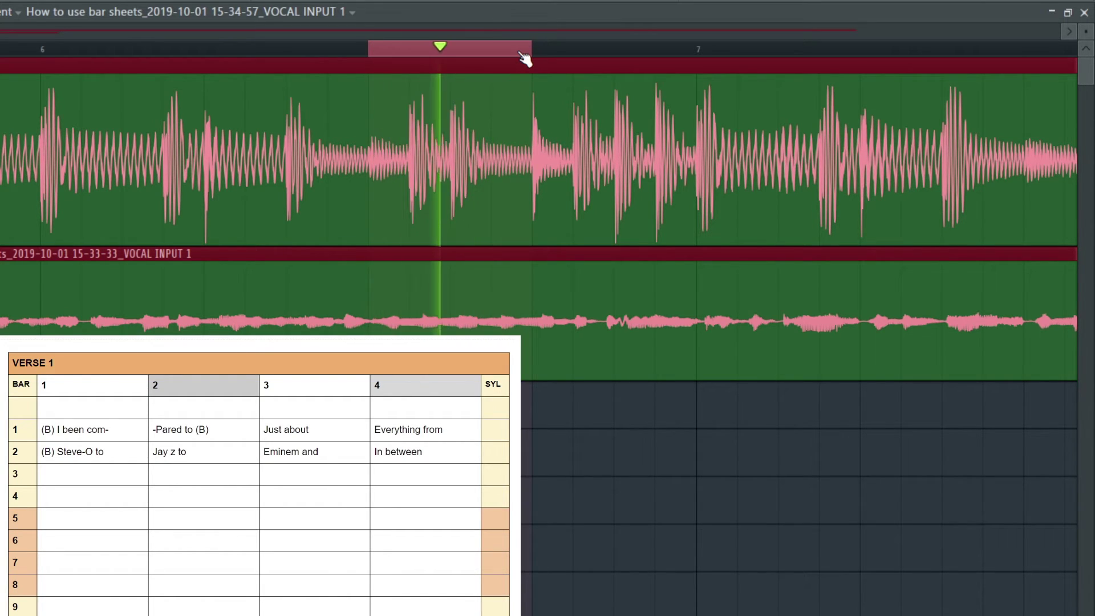
key("space")
Loop the fourth beat of bar 6 for playback, and clear the playlist loop selection once it is checked
left_click_drag(535, 50, 689, 52)
key("space")
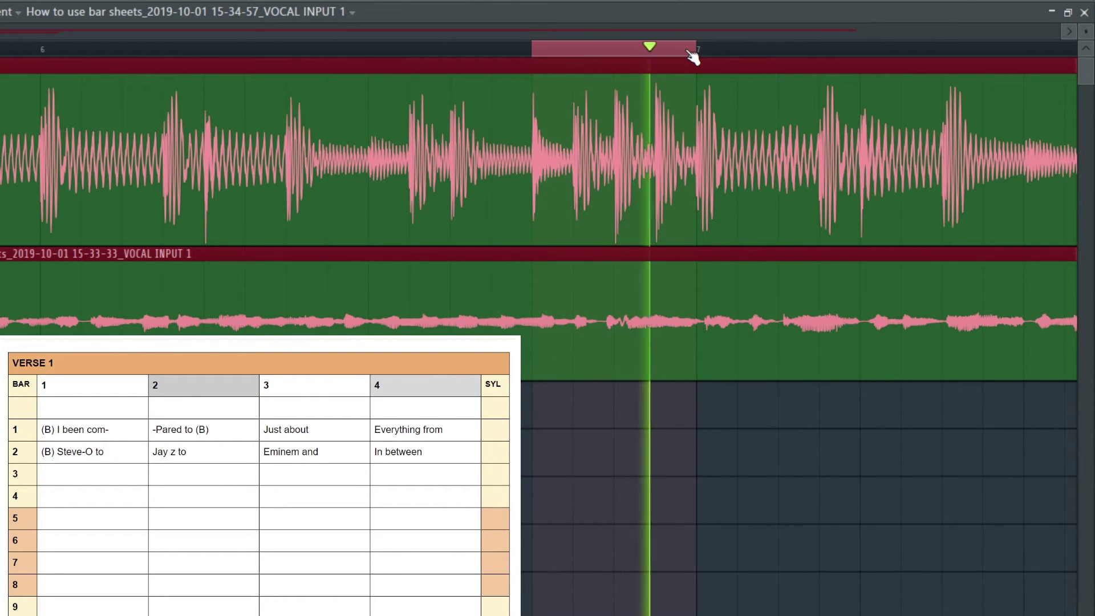
key("space")
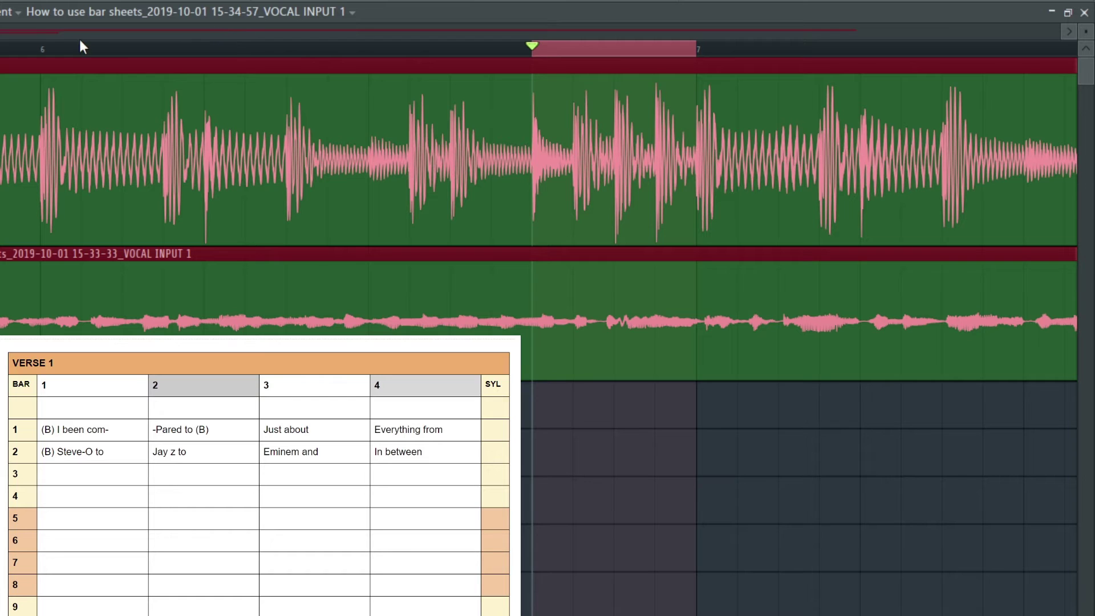
scroll(49, 50, "down", 6)
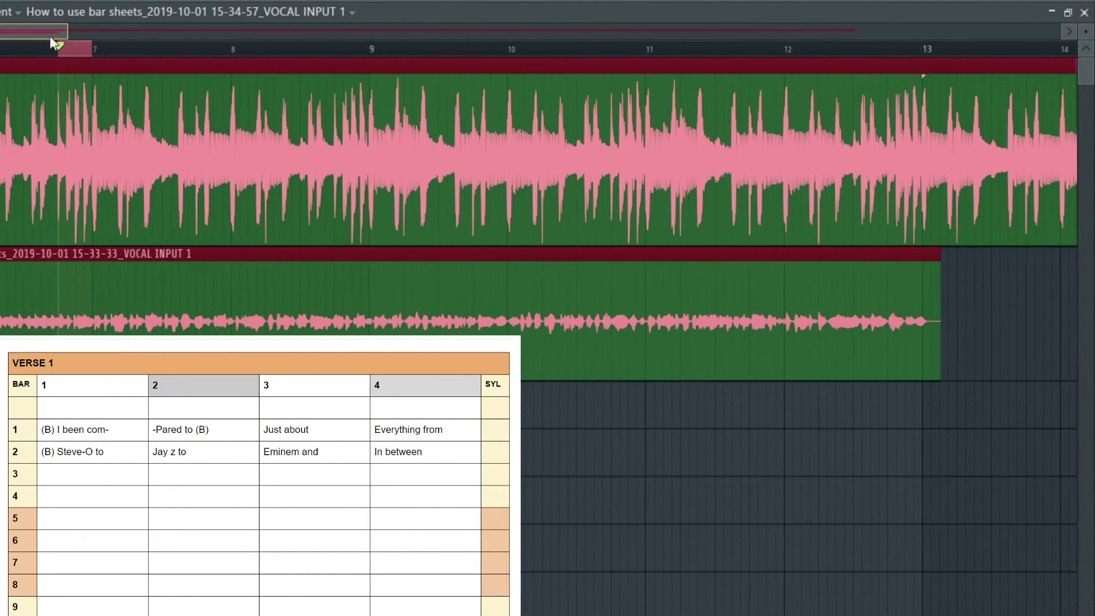
left_click(1, 55)
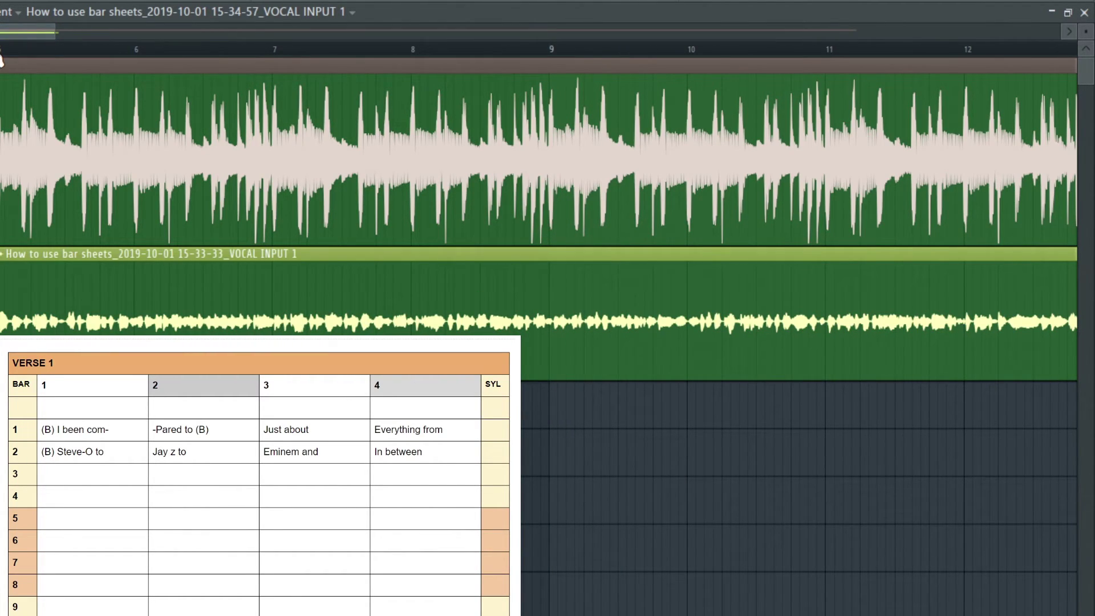